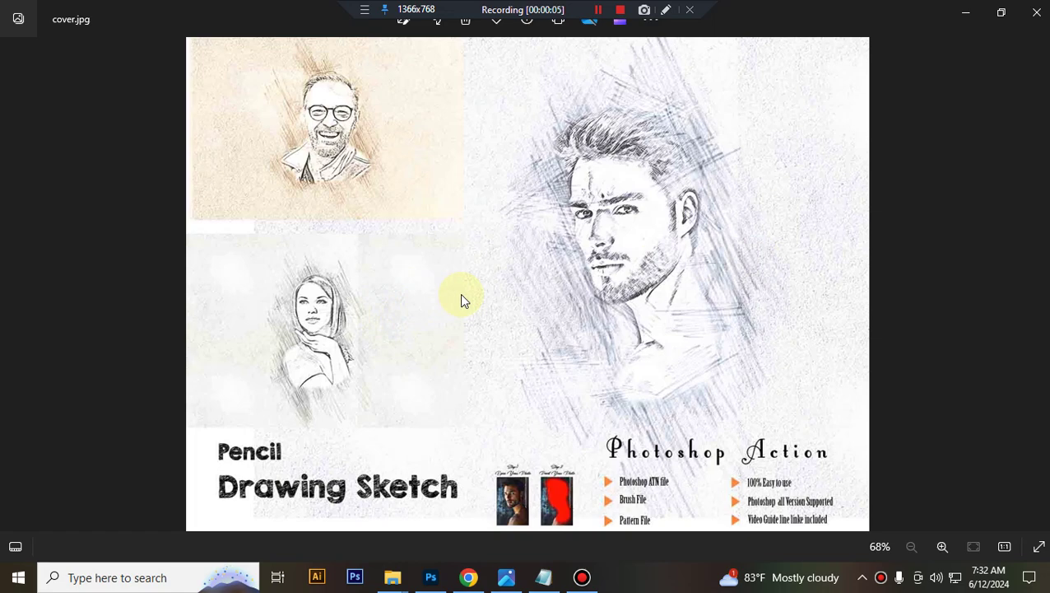
Load the Pencil Drawing Sketch action (.atn) into Photoshop from its folder.
left_click(430, 577)
mouse_move(393, 577)
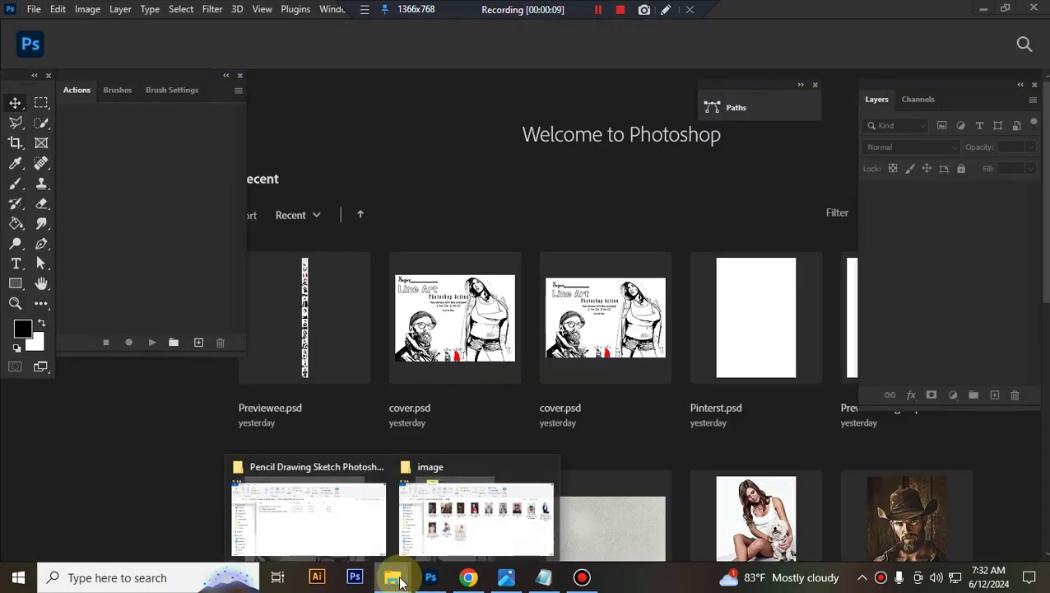
left_click(329, 540)
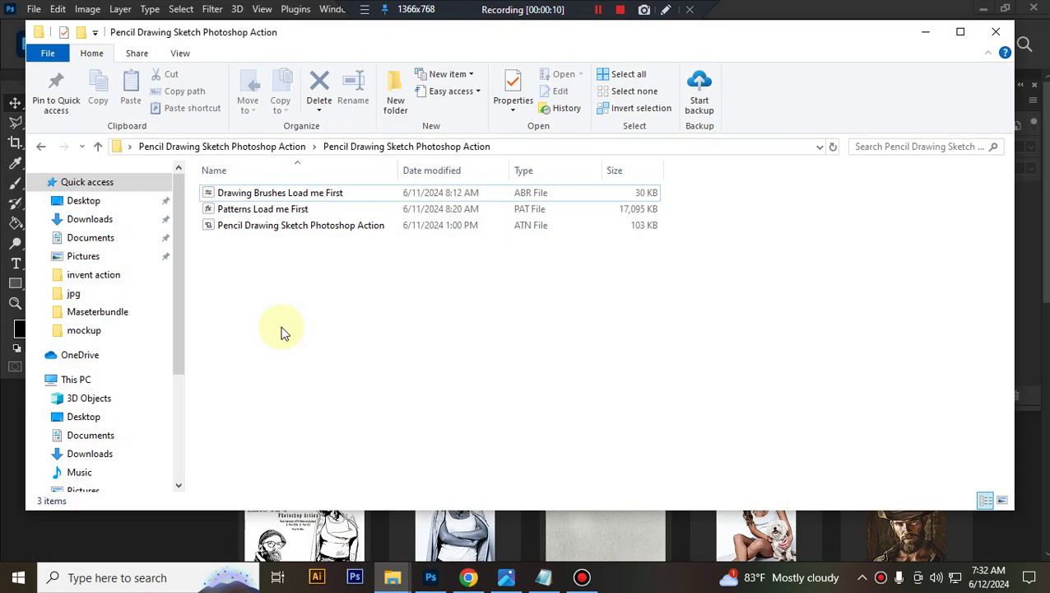
left_click(290, 231)
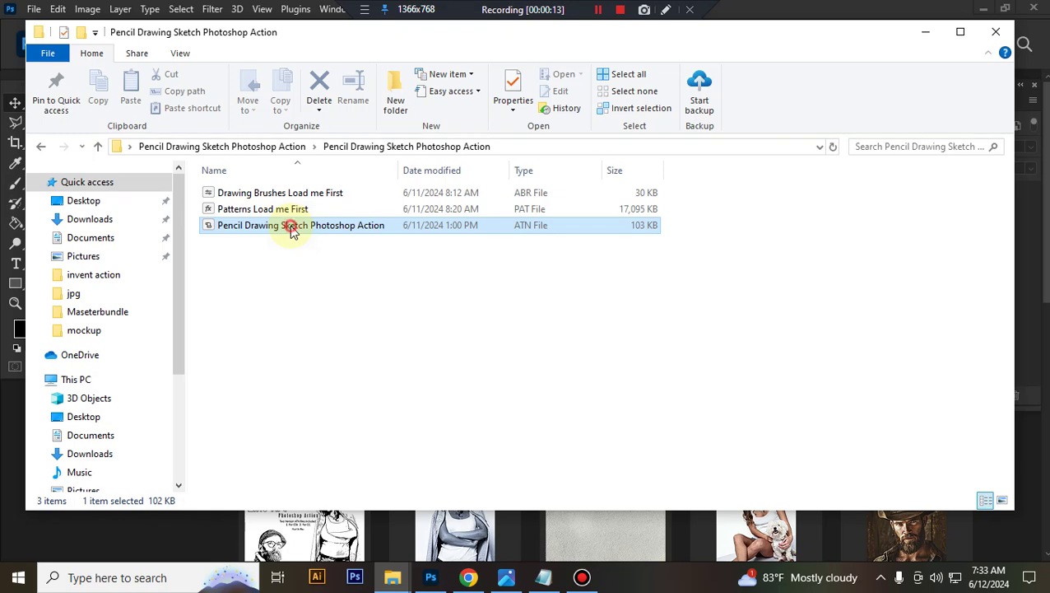
double_click(290, 230)
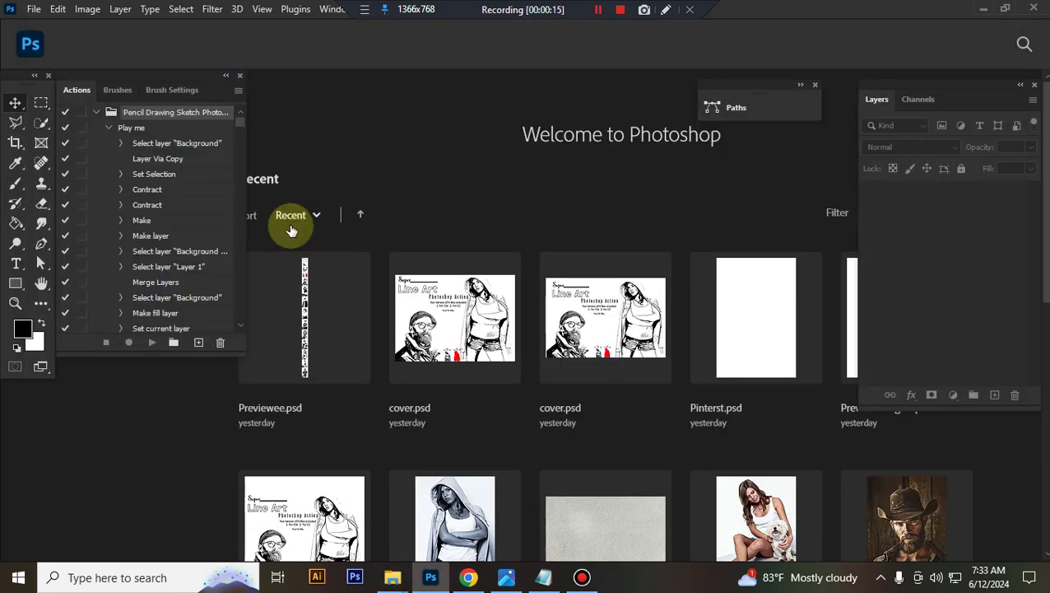
Load the Drawing Brushes .abr and Patterns .pat files into Photoshop.
left_click(398, 576)
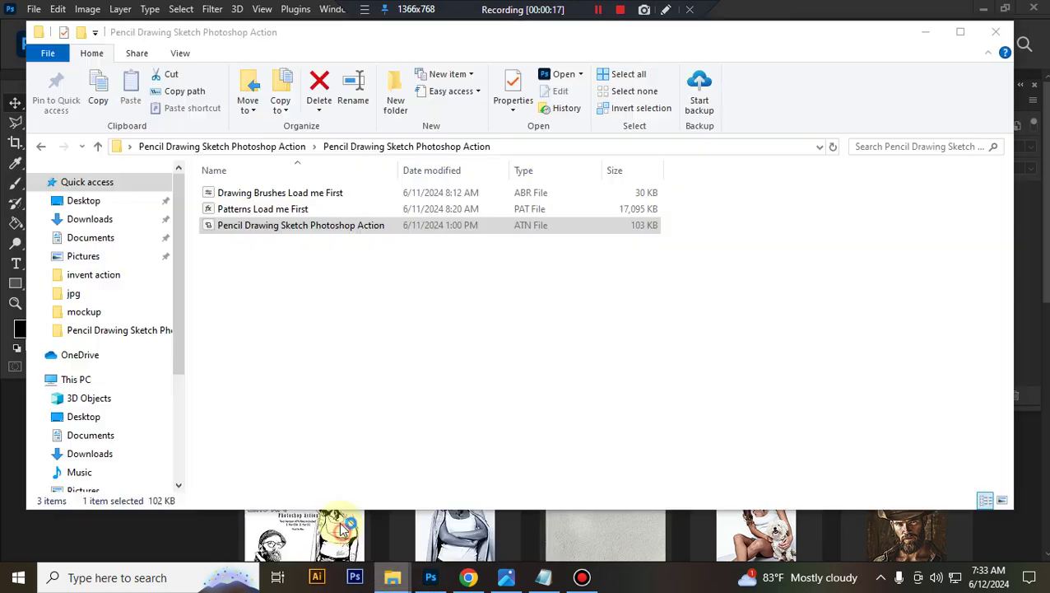
left_click(331, 196)
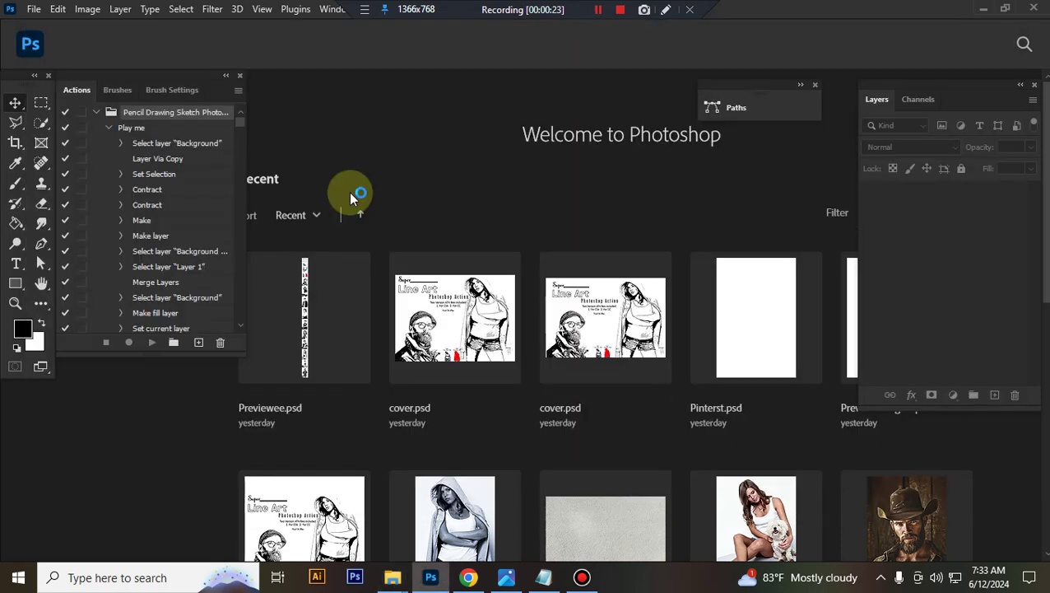
mouse_move(393, 577)
left_click(340, 531)
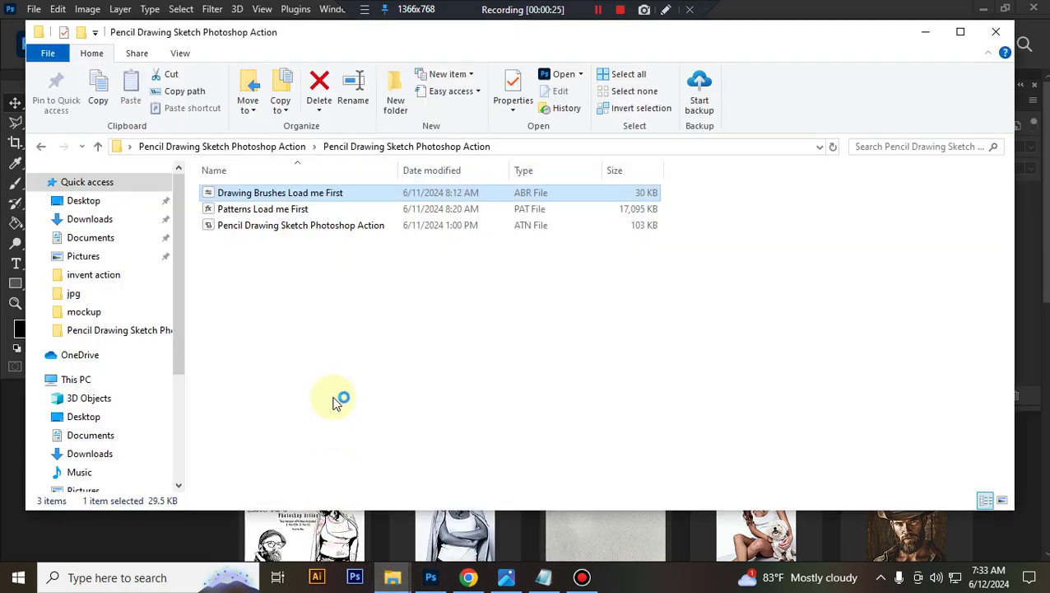
left_click(309, 210)
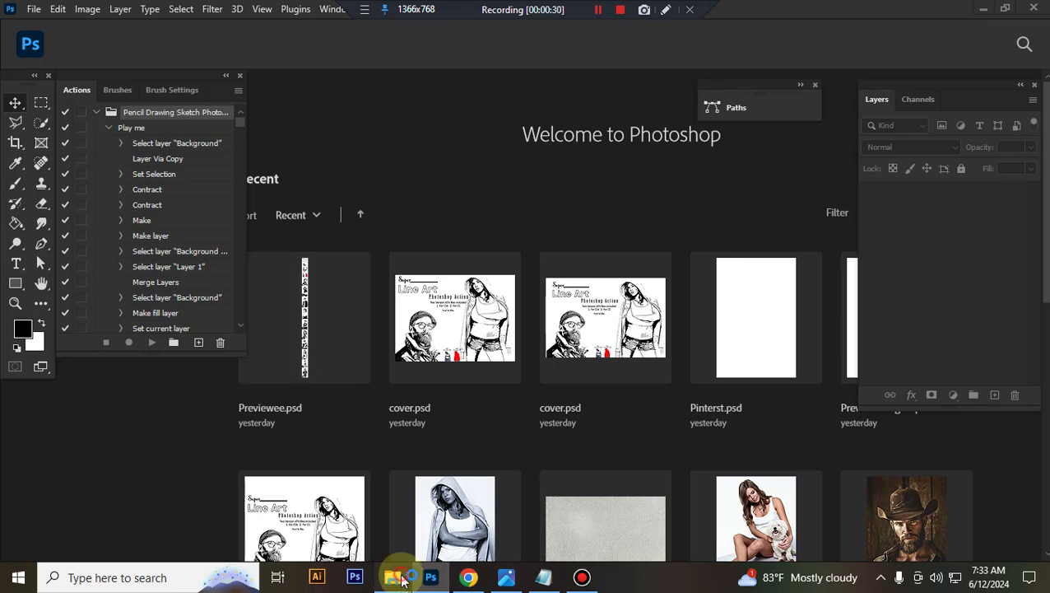
Drag ai-generated-8521120_1280.jpg from the image folder into Photoshop as an 853 × 1280 px document.
mouse_move(403, 581)
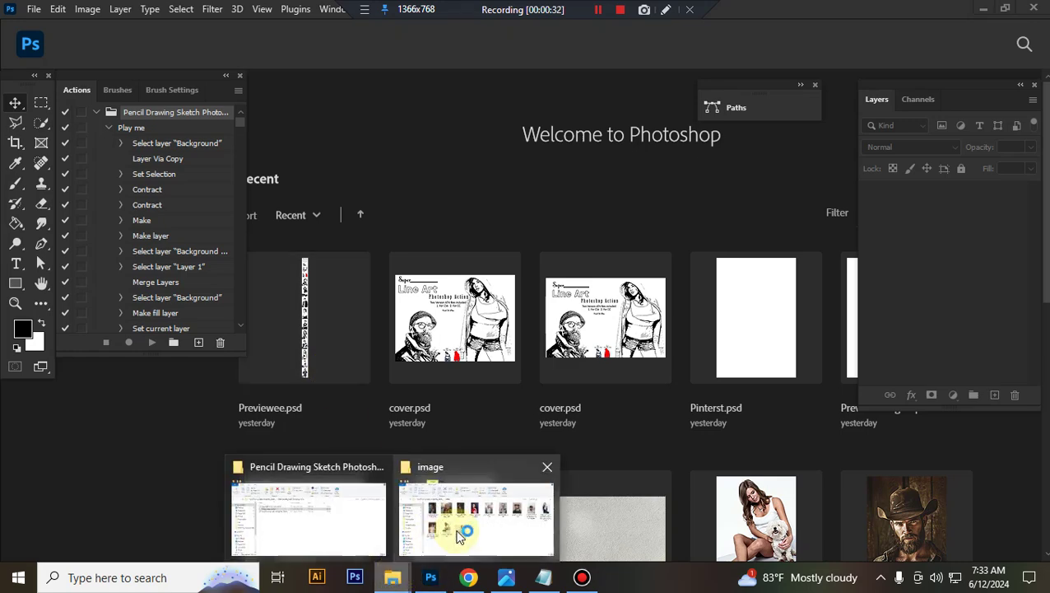
left_click(477, 514)
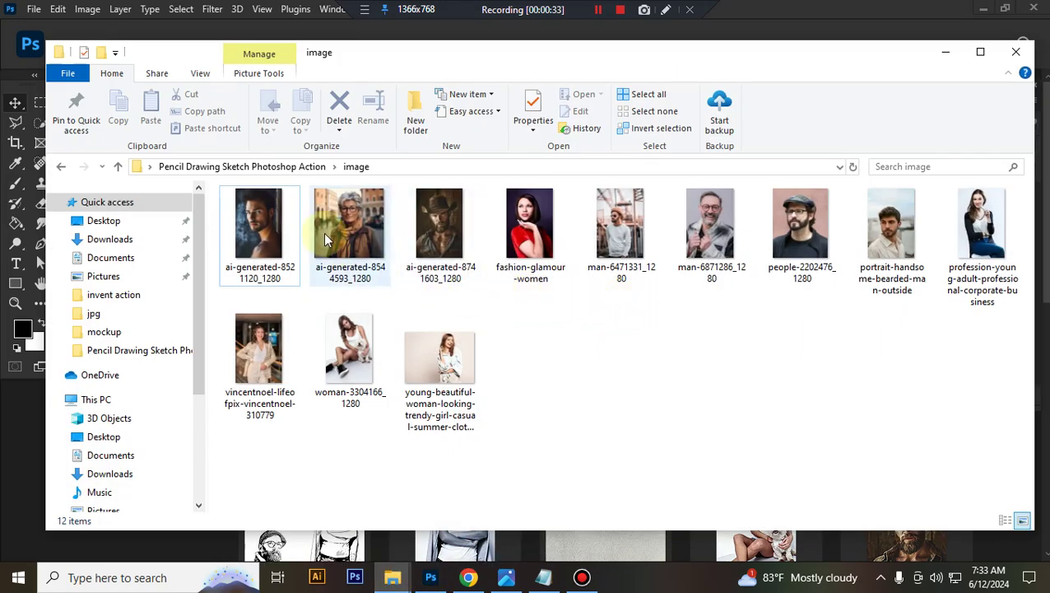
left_click_drag(276, 243, 530, 328)
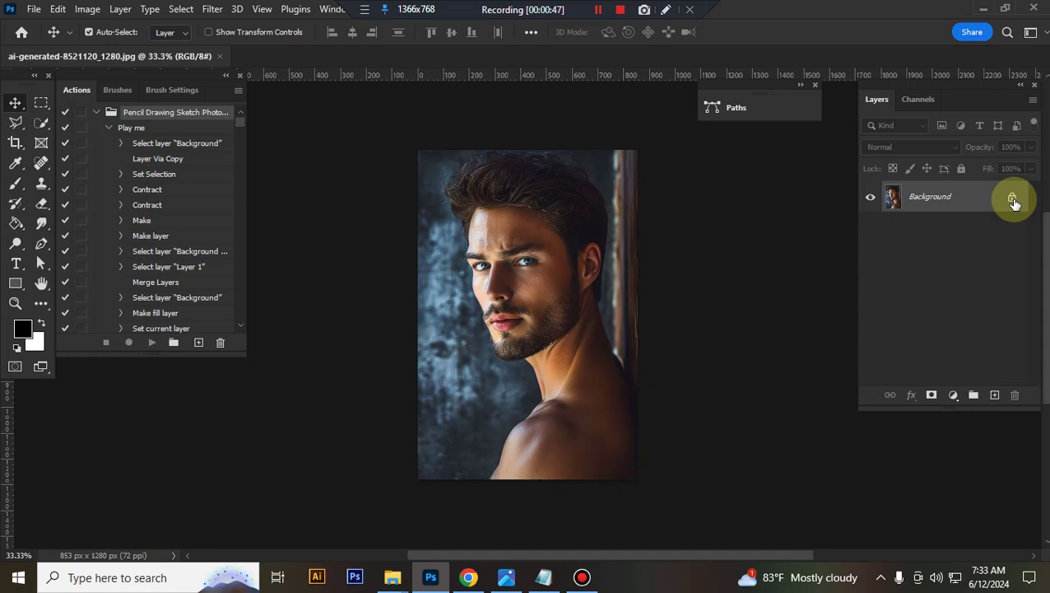
Confirm RGB 8-bit mode and leave a single new Layer 1 above Background, ready to rename.
left_click(81, 11)
mouse_move(97, 26)
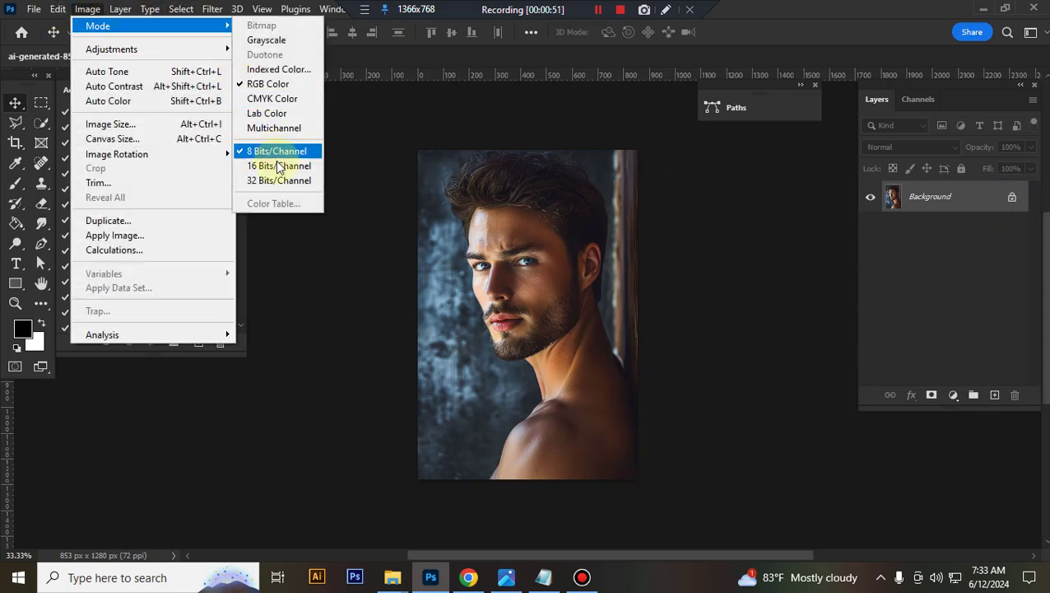
left_click(998, 393)
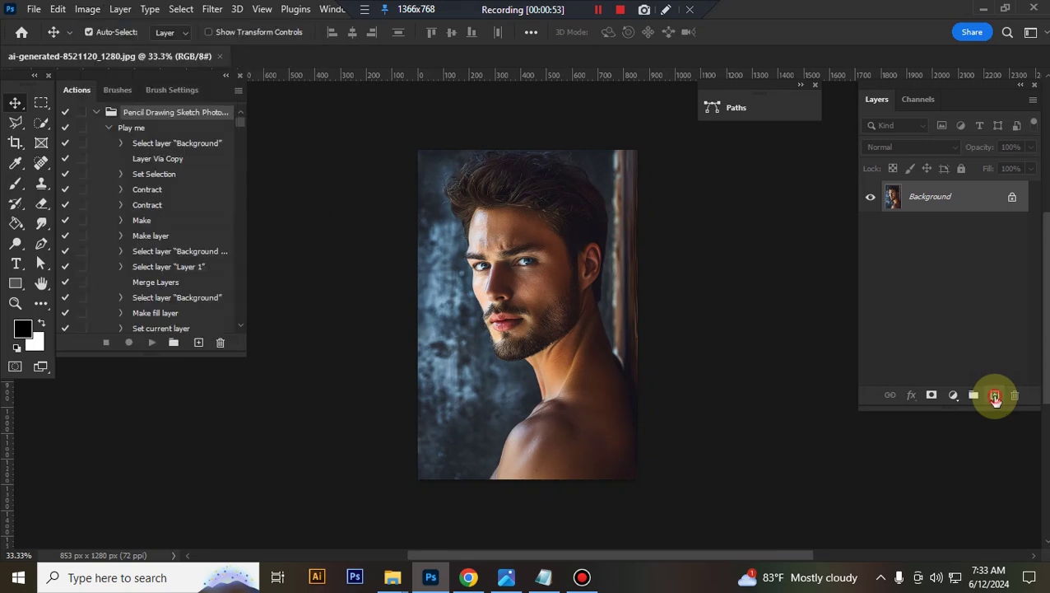
left_click(995, 394)
left_click(995, 394)
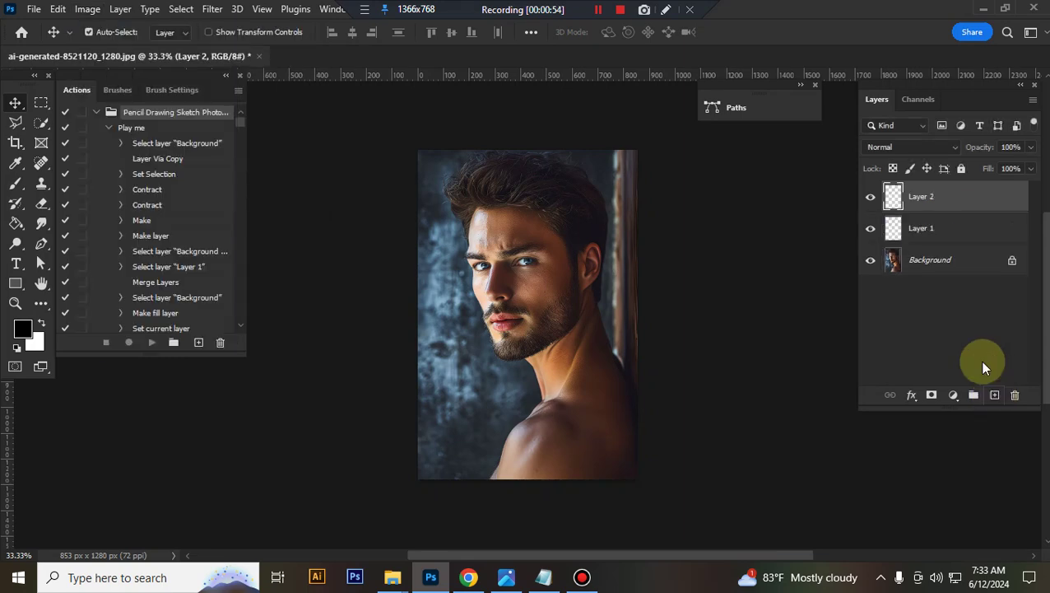
left_click(1015, 396)
left_click(459, 235)
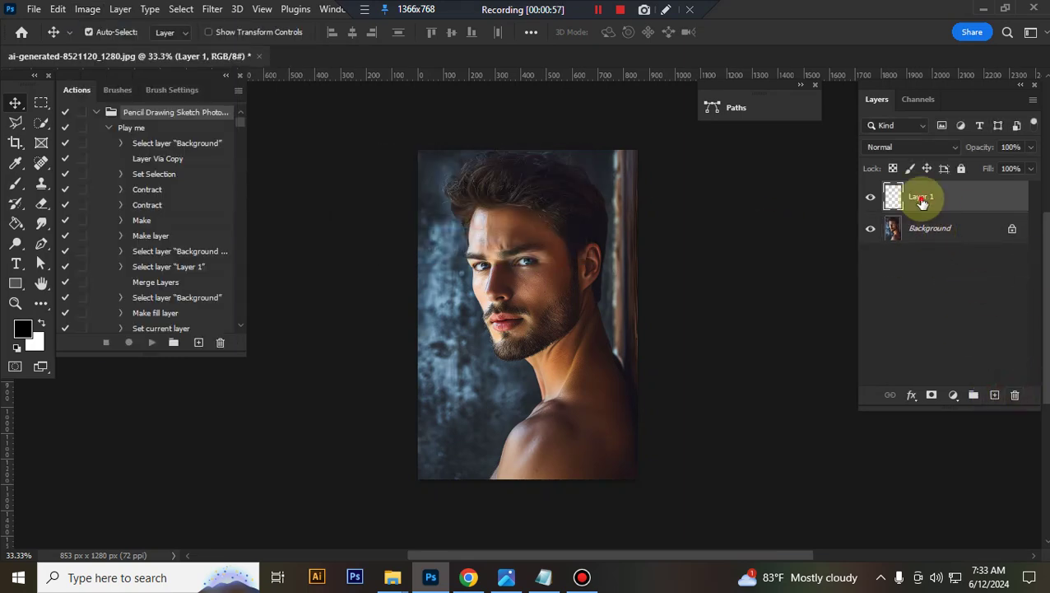
double_click(923, 199)
Name the new layer 'paint' and set the foreground colour to pure red #ff0000.
type("paint")
left_click(980, 196)
left_click(22, 331)
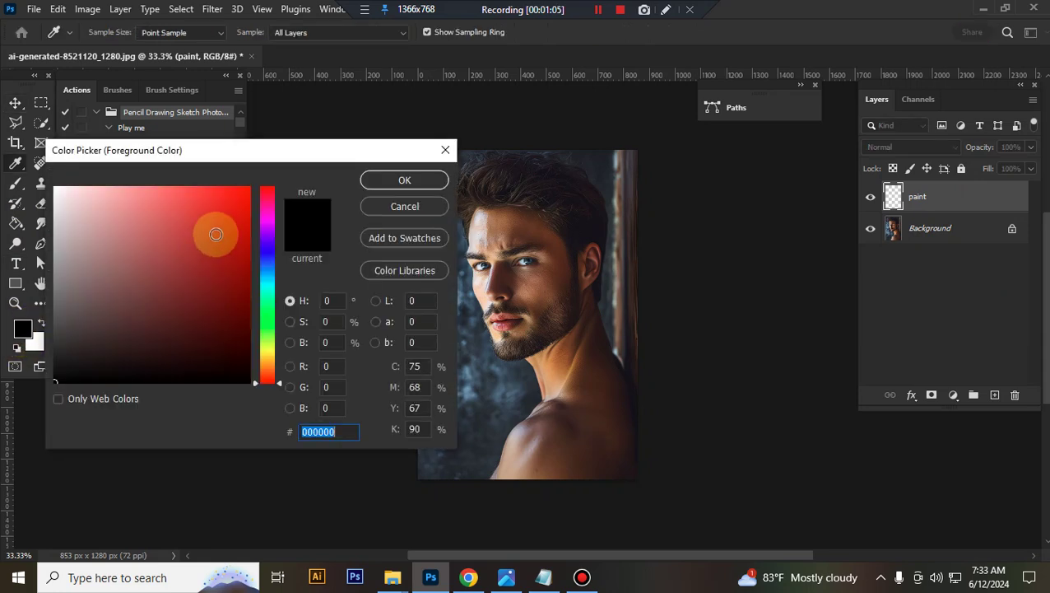
left_click(247, 187)
left_click(404, 181)
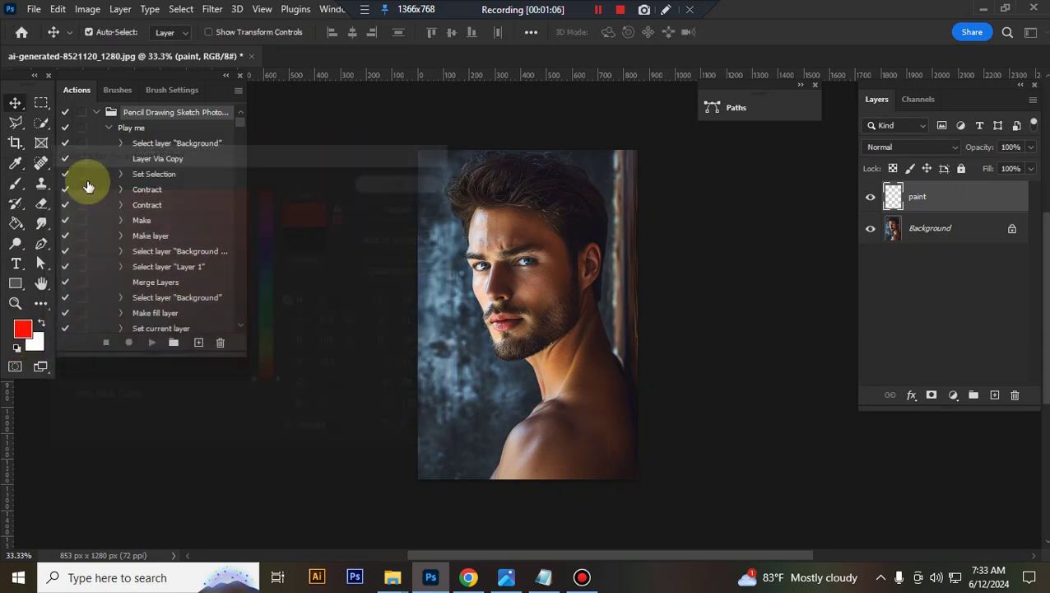
Paint red over the man's hair, face and neck on the Background layer with a 125 px brush.
left_click(16, 182)
left_click(110, 32)
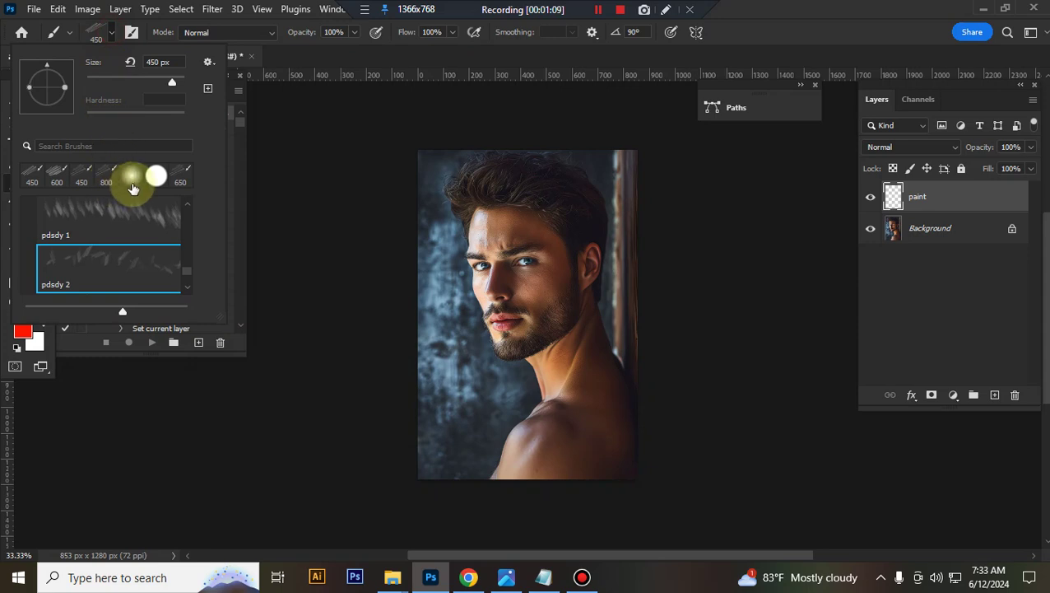
left_click(897, 224)
key("bracketleft")
key("bracketleft")
key("bracketleft")
key("bracketleft")
key("bracketleft")
key("bracketleft")
mouse_move(540, 215)
left_mouse_down()
mouse_move(563, 207)
mouse_move(541, 245)
mouse_move(549, 206)
mouse_move(538, 191)
mouse_move(487, 179)
mouse_move(536, 174)
mouse_move(560, 192)
mouse_move(550, 175)
mouse_move(486, 170)
mouse_move(463, 195)
mouse_move(481, 242)
mouse_move(462, 189)
mouse_move(479, 199)
mouse_move(481, 263)
mouse_move(490, 291)
mouse_move(480, 255)
mouse_move(491, 259)
mouse_move(499, 320)
mouse_move(482, 287)
mouse_move(489, 271)
mouse_move(522, 257)
mouse_move(535, 297)
mouse_move(518, 320)
mouse_move(496, 313)
mouse_move(507, 346)
mouse_move(553, 360)
left_mouse_up()
key("bracketleft")
mouse_move(551, 159)
left_mouse_down()
mouse_move(589, 212)
mouse_move(585, 311)
mouse_move(586, 216)
mouse_move(589, 224)
mouse_move(572, 188)
left_mouse_up()
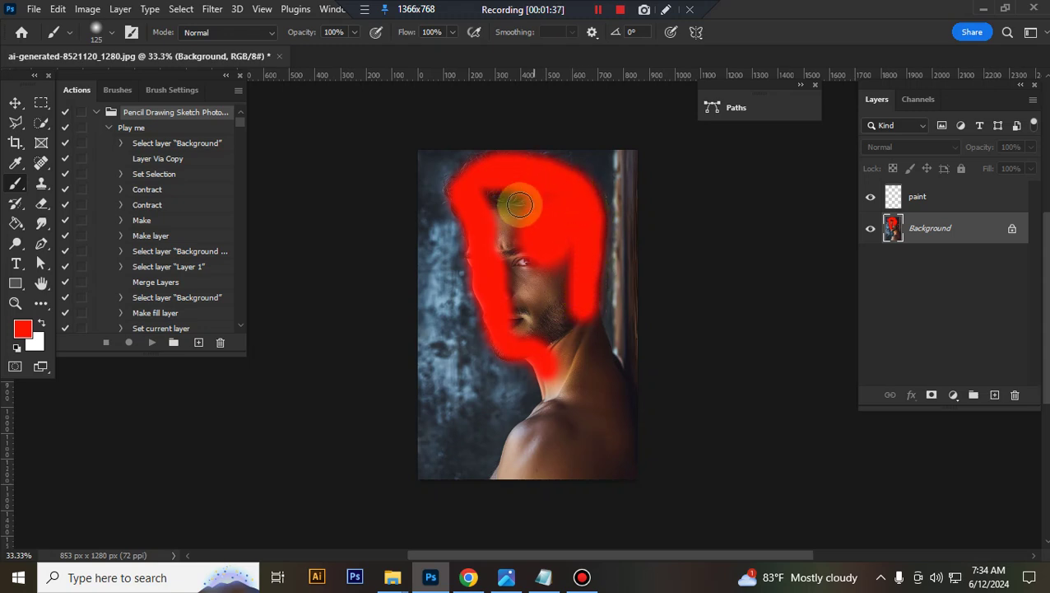
scroll(566, 278, "down", 2)
mouse_move(570, 289)
left_mouse_down()
mouse_move(585, 337)
mouse_move(580, 287)
mouse_move(590, 336)
mouse_move(588, 301)
mouse_move(593, 373)
mouse_move(589, 338)
mouse_move(605, 365)
mouse_move(545, 272)
mouse_move(534, 170)
mouse_move(498, 198)
mouse_move(500, 219)
mouse_move(524, 216)
mouse_move(540, 195)
mouse_move(558, 289)
mouse_move(531, 294)
mouse_move(509, 156)
mouse_move(519, 280)
mouse_move(552, 322)
mouse_move(512, 280)
mouse_move(558, 317)
mouse_move(568, 396)
mouse_move(571, 349)
mouse_move(548, 295)
mouse_move(554, 327)
mouse_move(529, 379)
mouse_move(528, 366)
mouse_move(604, 342)
mouse_move(601, 321)
mouse_move(604, 353)
mouse_move(567, 355)
mouse_move(597, 363)
mouse_move(576, 312)
mouse_move(580, 348)
mouse_move(601, 359)
mouse_move(605, 339)
mouse_move(547, 370)
mouse_move(606, 363)
mouse_move(596, 325)
left_mouse_up()
scroll(568, 370, "down", 2)
Crop at 3000 × 2000 px with the box enlarged past the portrait, adding white canvas around it.
left_click(15, 142)
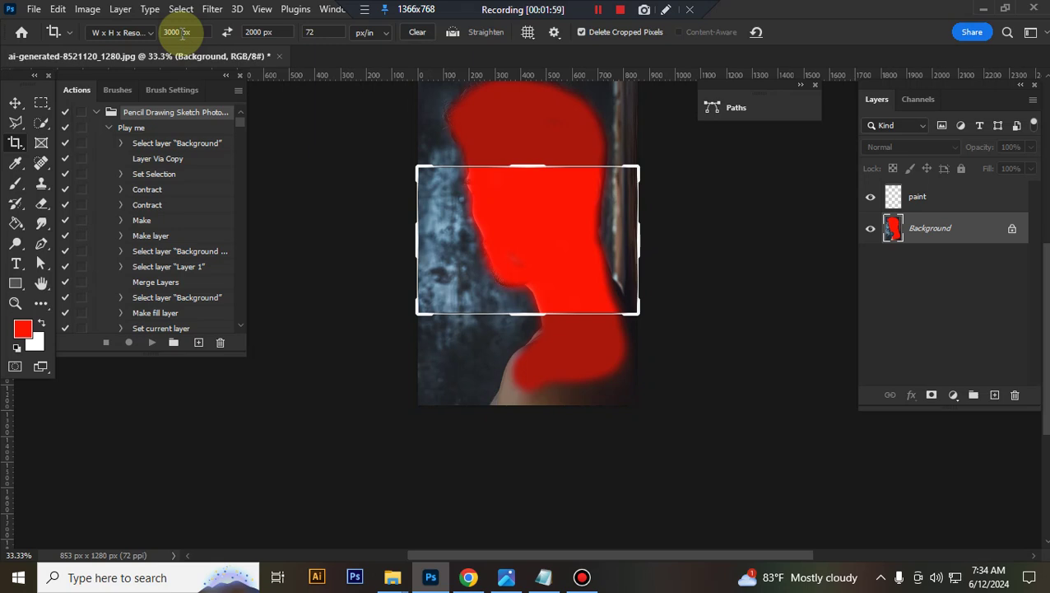
left_click_drag(553, 209, 527, 129)
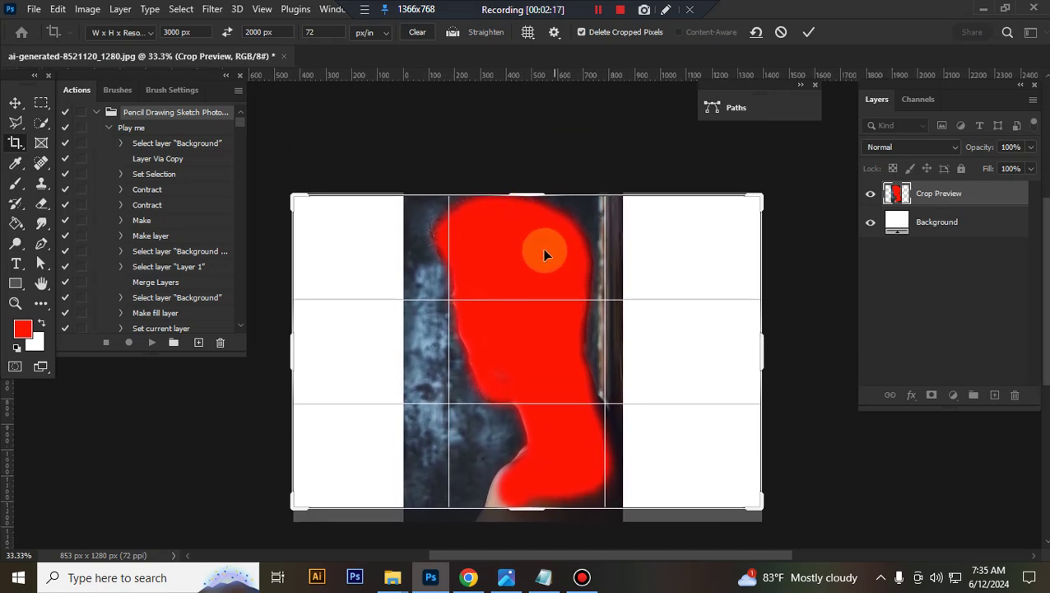
key("ctrl+minus")
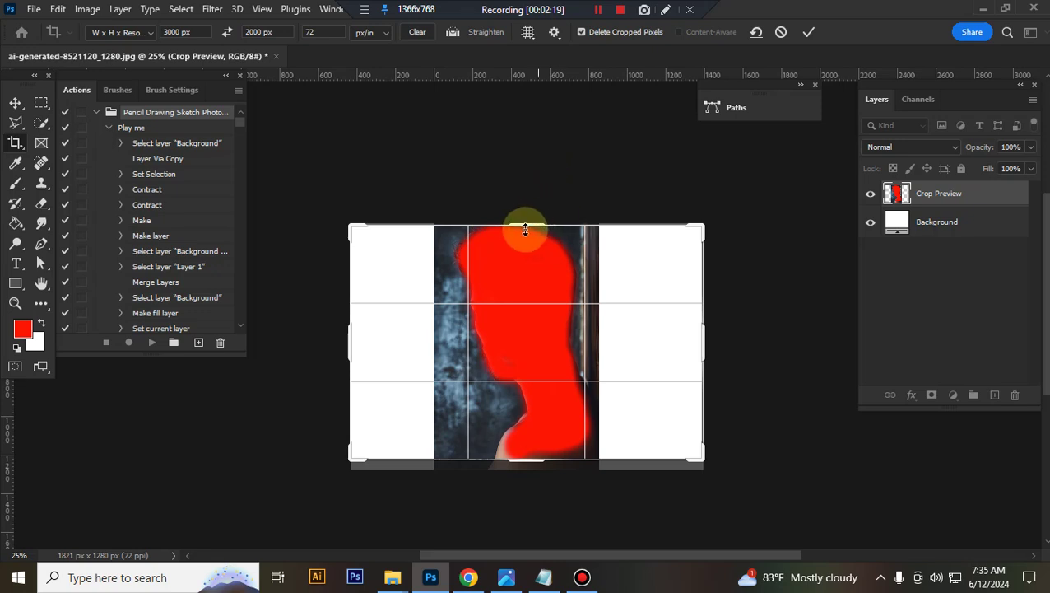
left_click_drag(525, 230, 536, 140)
key("Return")
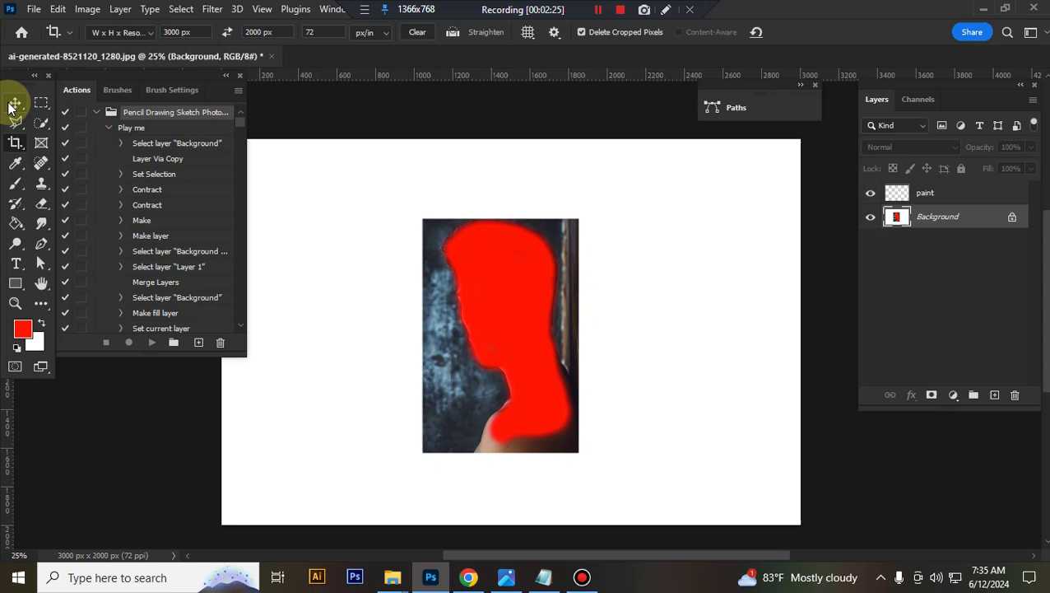
Hide the paint layer, then play the Pencil Drawing Sketch 'Play me' action.
left_click(15, 102)
left_click(868, 195)
left_click(873, 195)
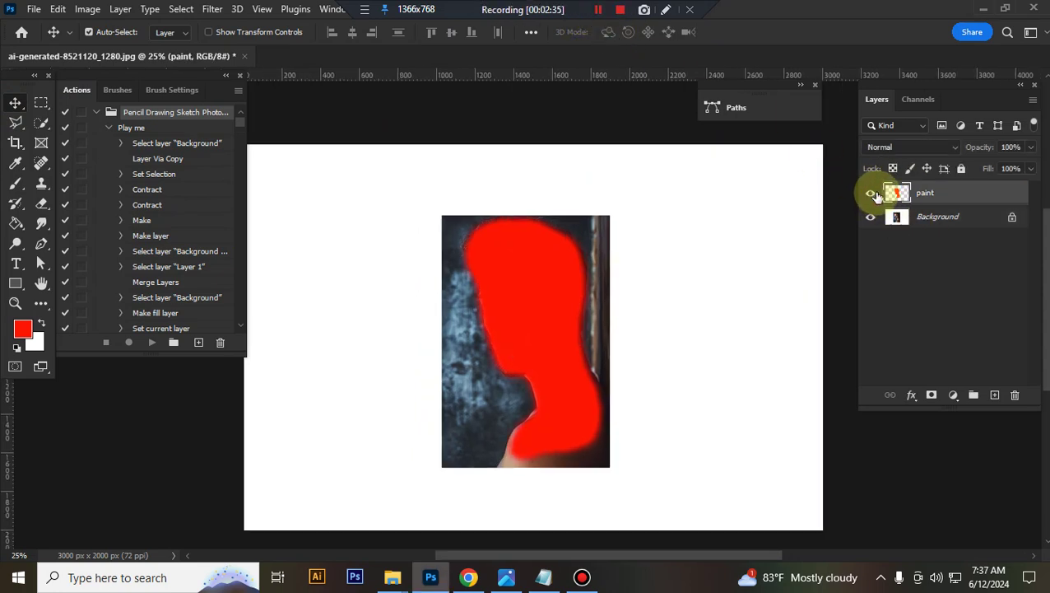
left_click(871, 195)
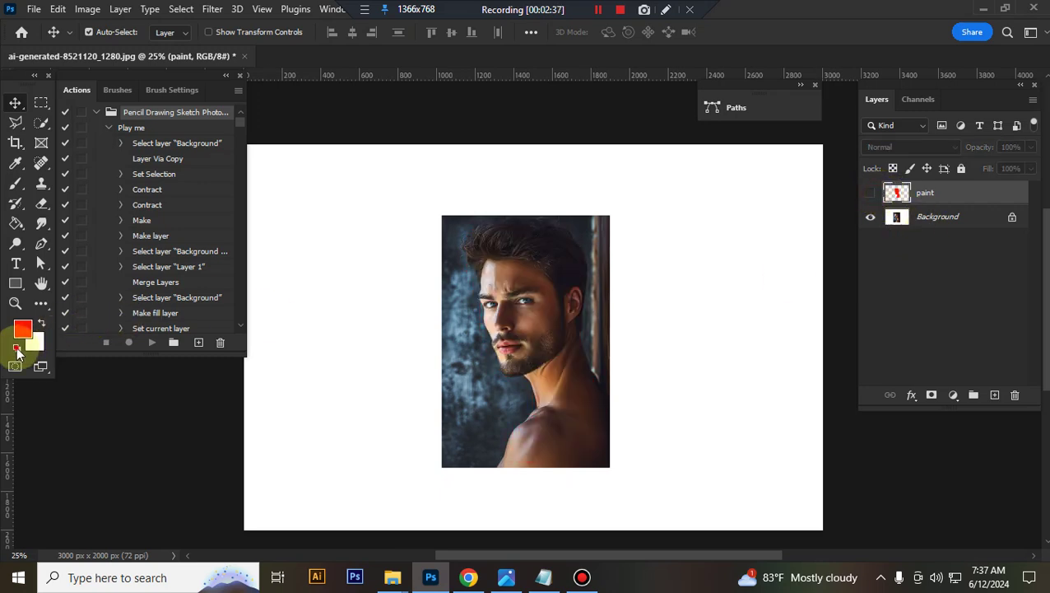
left_click(134, 128)
left_click(151, 343)
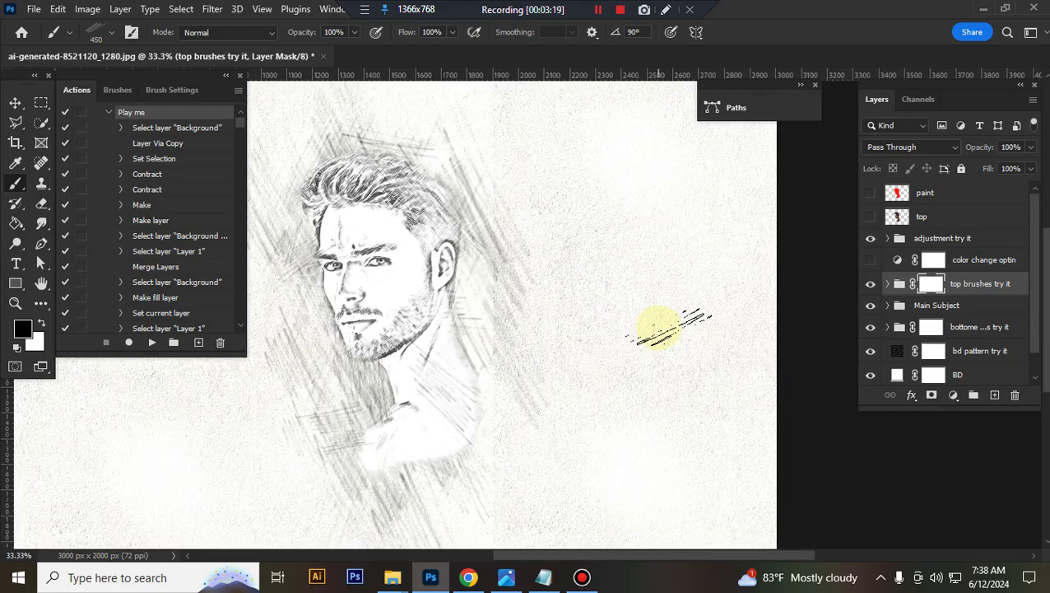
Centre the view on the sketched face and toggle the 'adjustment try it' group's visibility.
scroll(753, 328, "down", 2)
scroll(755, 328, "up", 1)
scroll(677, 328, "right", 1)
left_click_drag(721, 327, 755, 335)
left_click(14, 102)
scroll(669, 291, "down", 6)
scroll(675, 306, "up", 3)
scroll(675, 313, "up", 3)
scroll(708, 321, "down", 1)
left_click(964, 247)
left_click(872, 240)
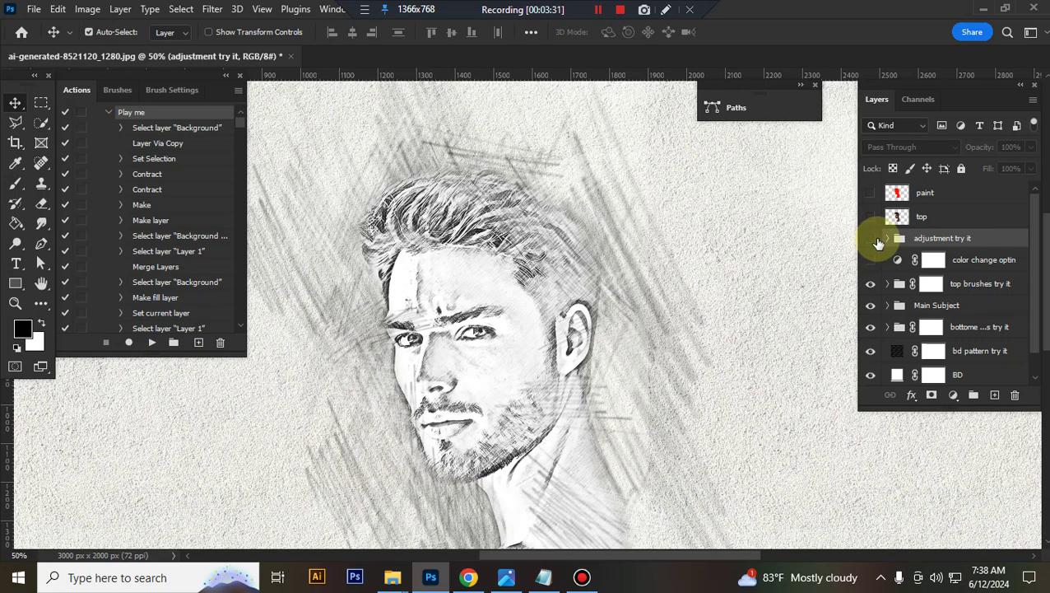
Turn the adjustment group back on, expand it, and set Hue/Saturation lightness to -3.
key("ctrl+minus")
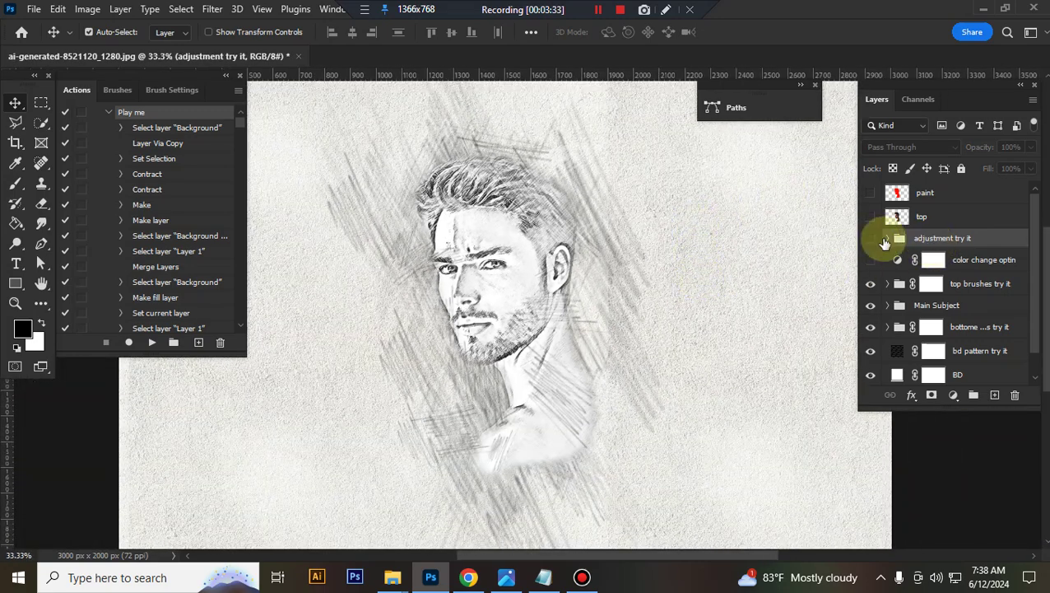
left_click(871, 240)
left_click(873, 241)
left_click(872, 240)
left_click(887, 238)
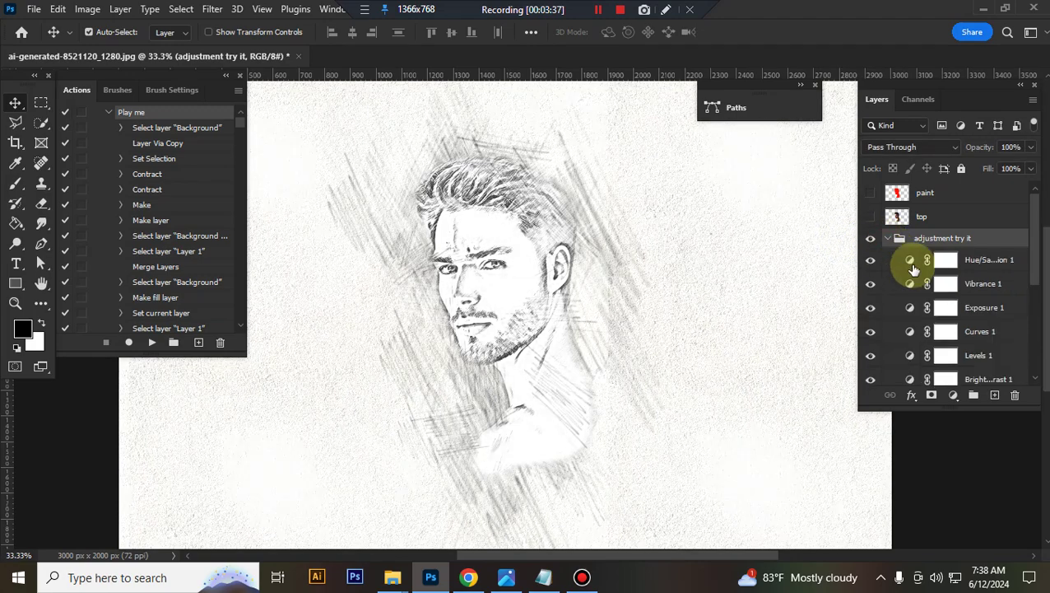
double_click(911, 262)
left_click_drag(708, 308, 699, 313)
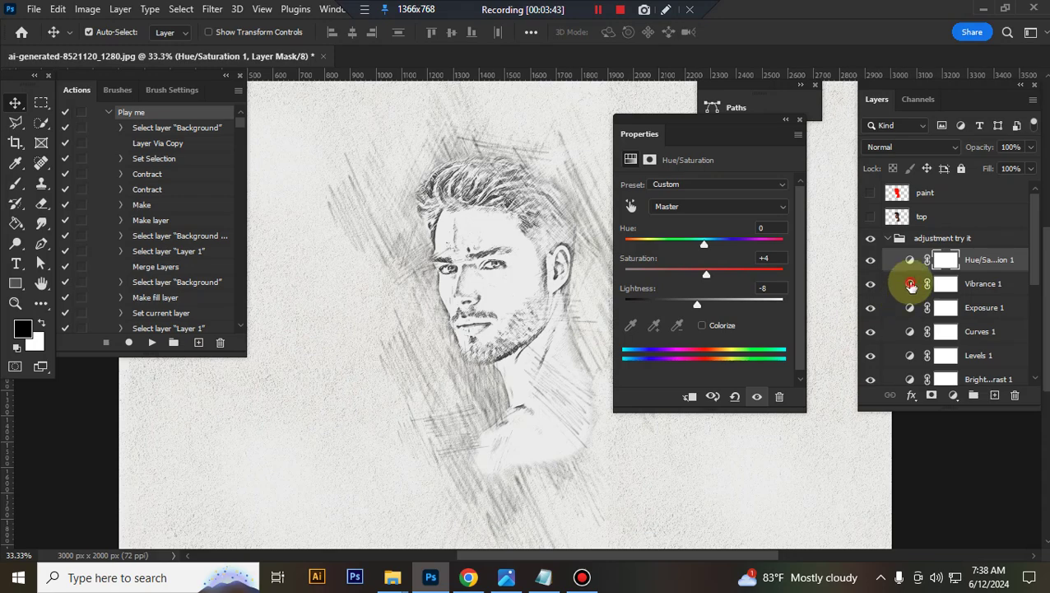
Lower Exposure gamma to 0.97 and pull the Curves midtones down slightly.
left_click(910, 284)
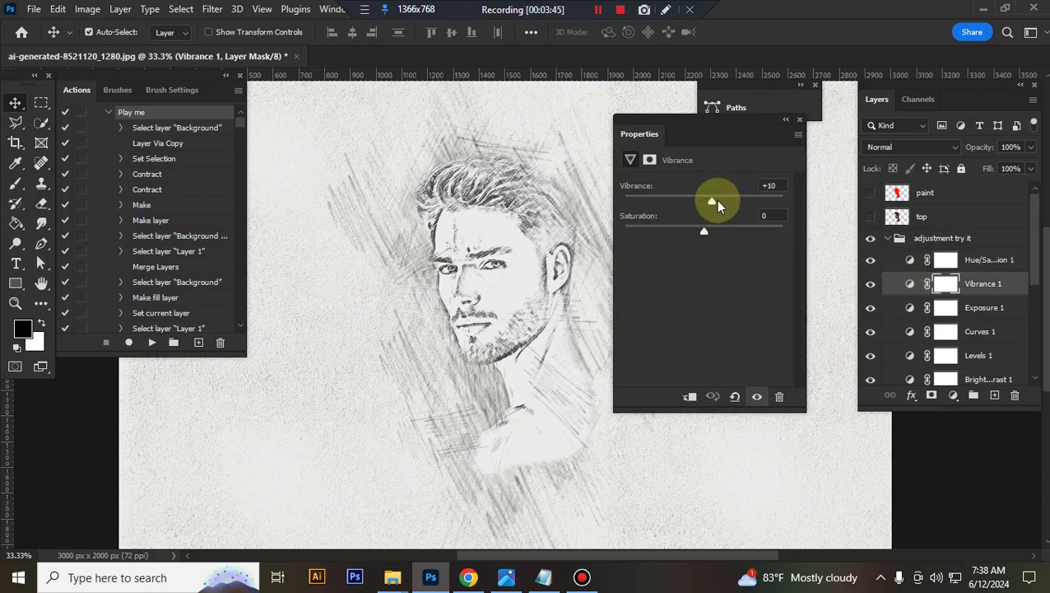
left_click(909, 307)
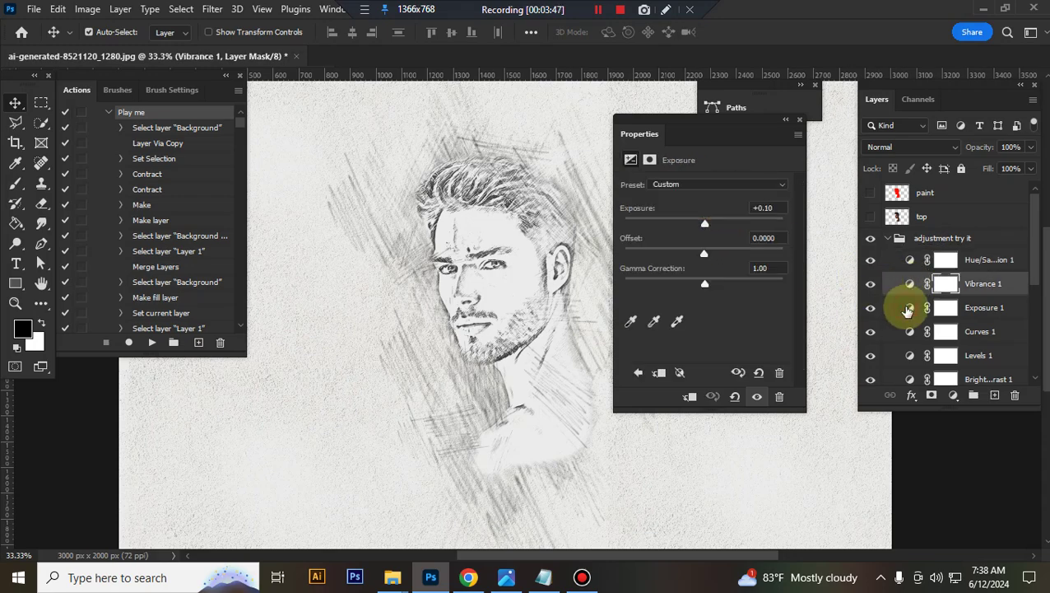
left_click_drag(704, 283, 706, 283)
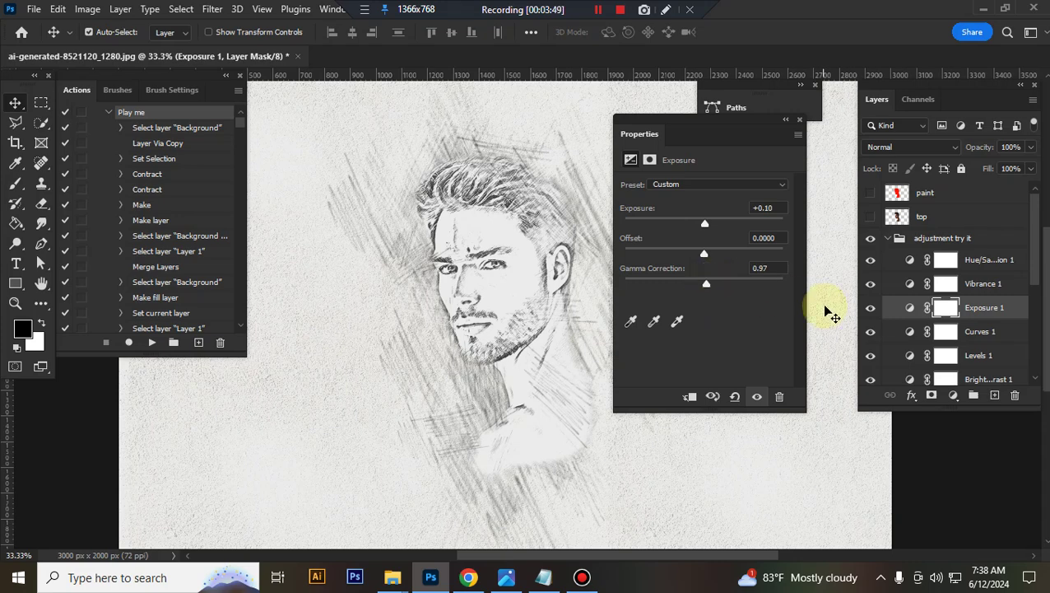
left_click(908, 332)
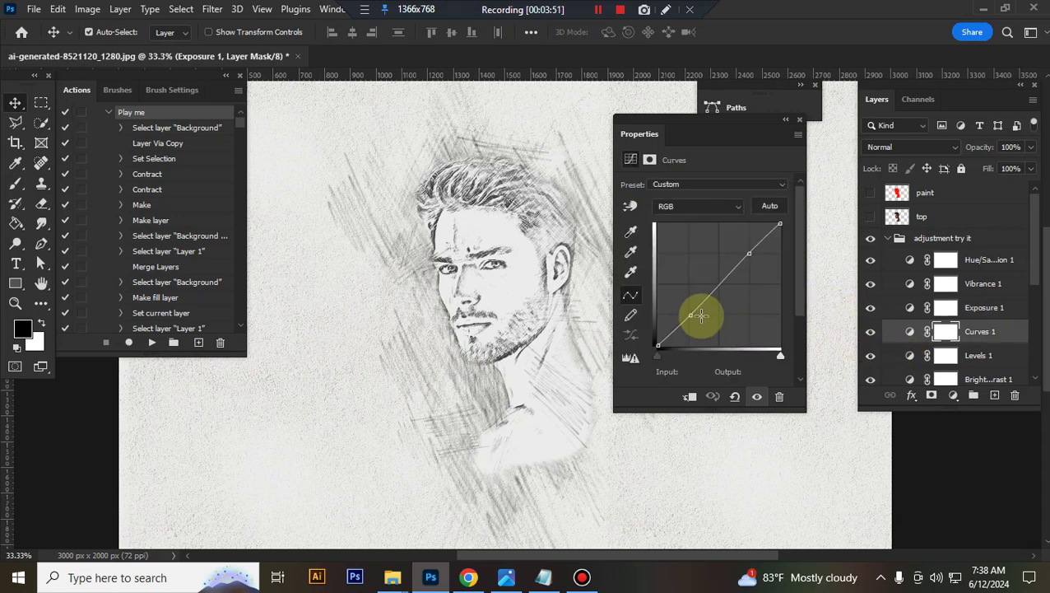
left_click_drag(696, 307, 689, 318)
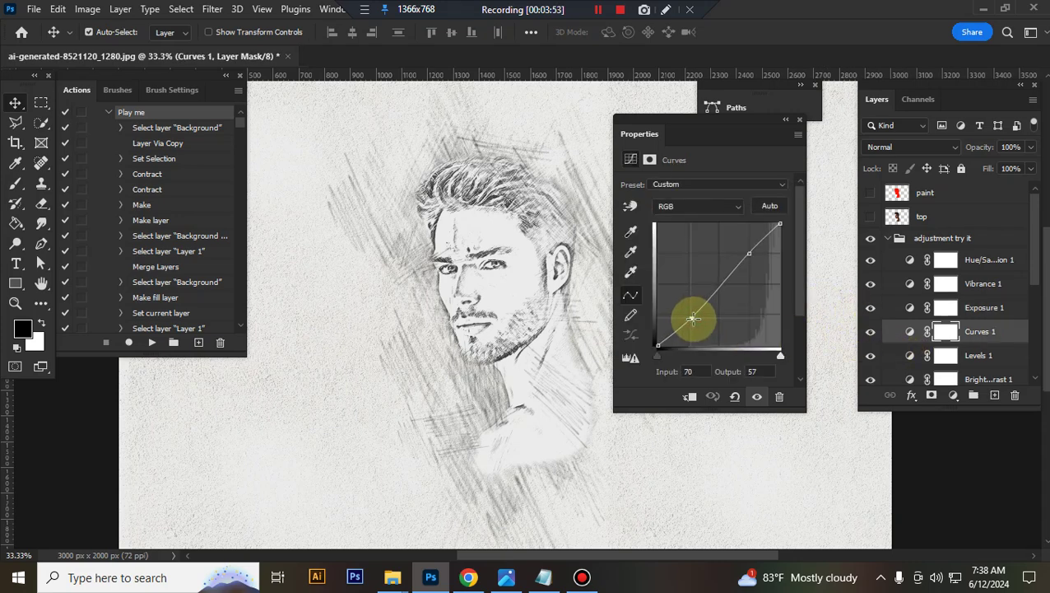
Raise Levels input black to 10 and brightness from 2 to 5, then collapse the group.
left_click(904, 354)
left_click_drag(648, 298, 663, 302)
scroll(914, 301, "down", 2)
left_click(900, 289)
left_click_drag(696, 232, 703, 228)
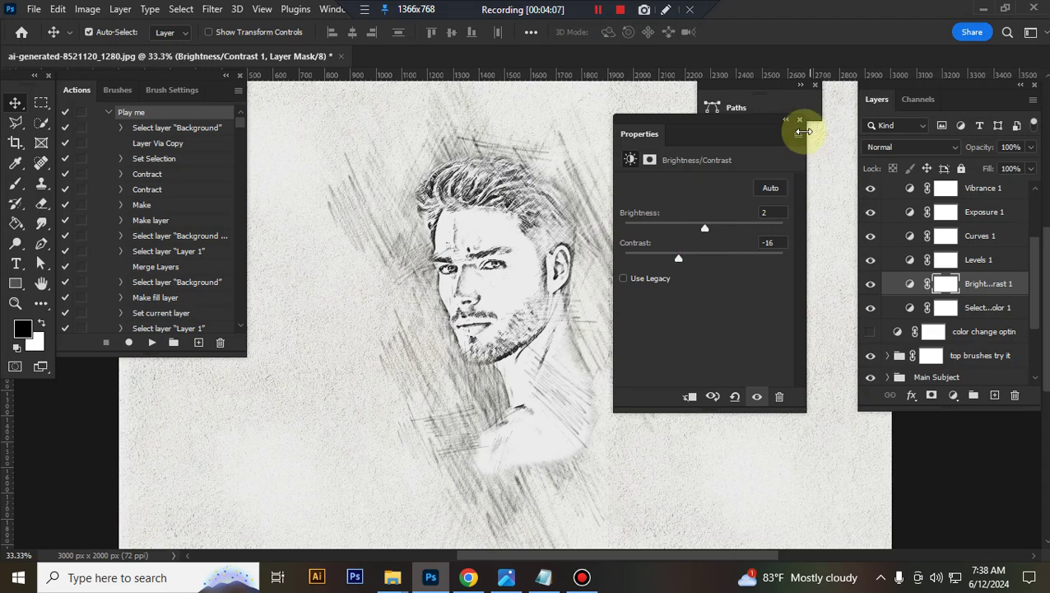
left_click(804, 122)
scroll(906, 239, "up", 3)
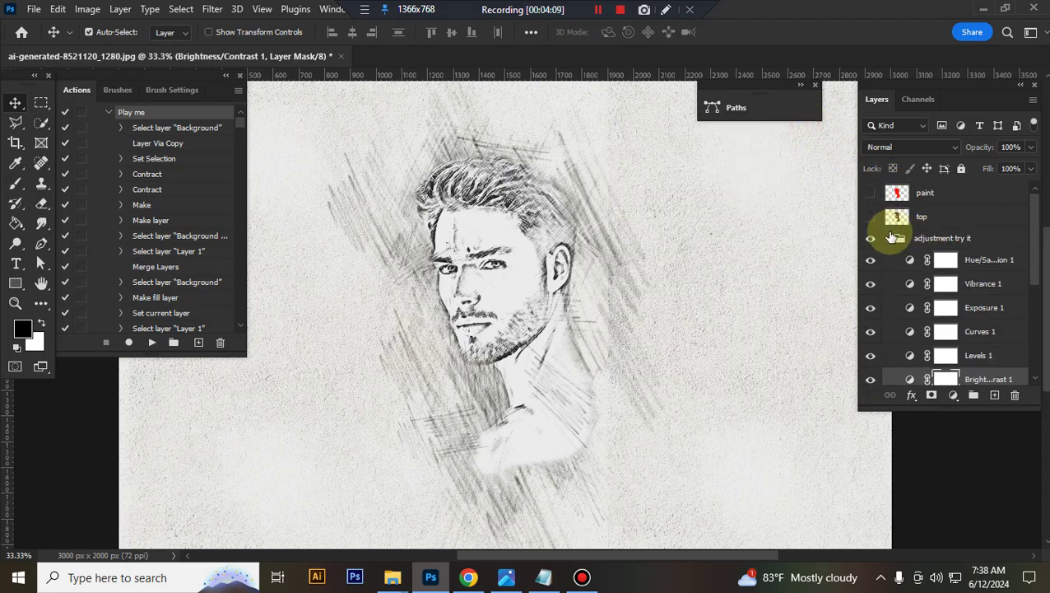
left_click(889, 239)
Enable the 'color change optin' layer and browse its Gradient Map presets in 100 Duotone Gradients.
left_click(984, 261)
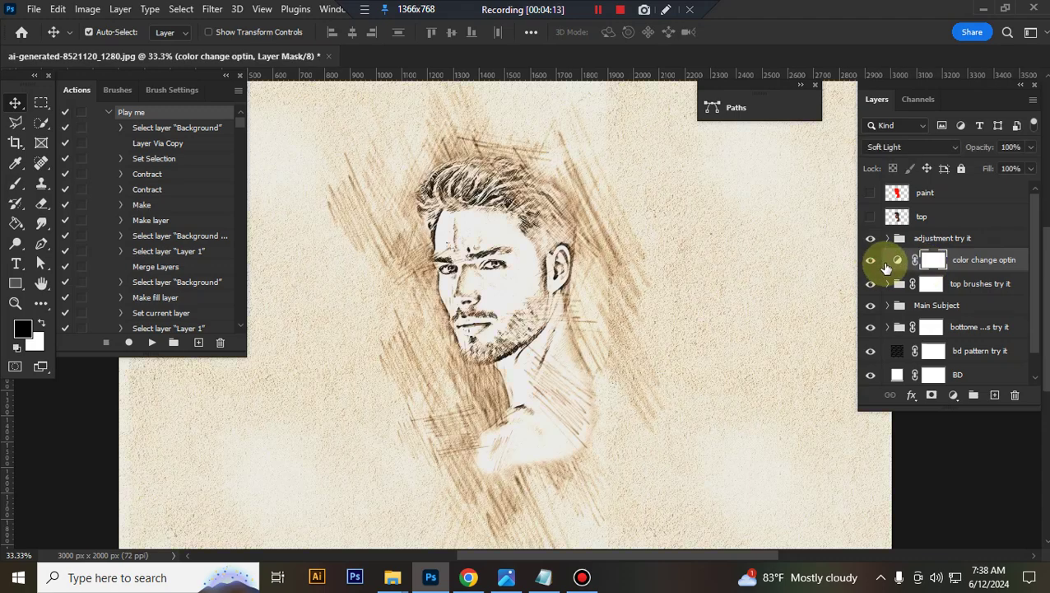
double_click(899, 260)
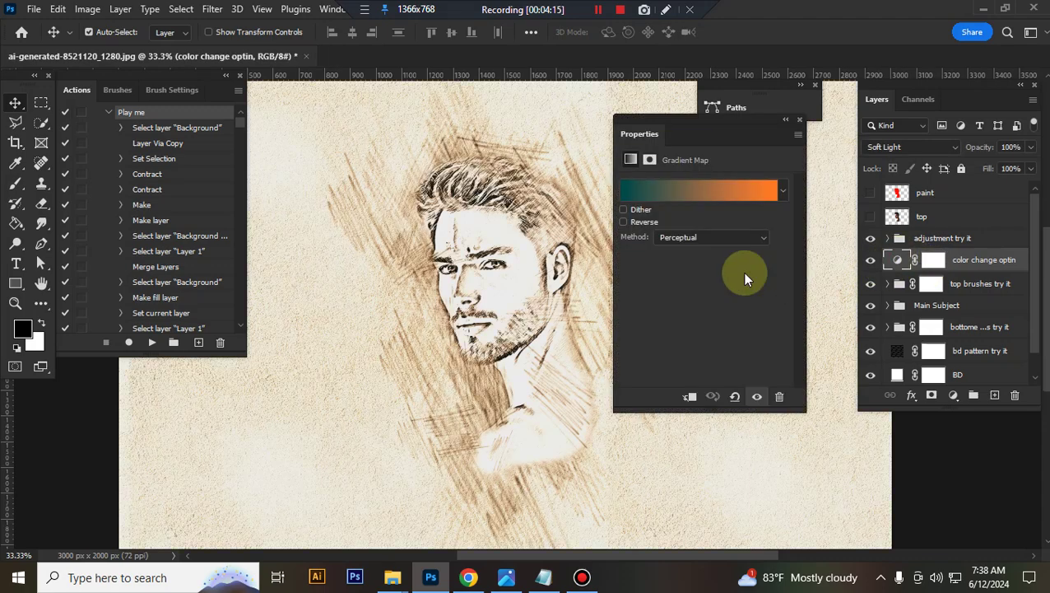
left_click(783, 193)
left_click_drag(774, 235, 782, 312)
scroll(772, 306, "down", 1)
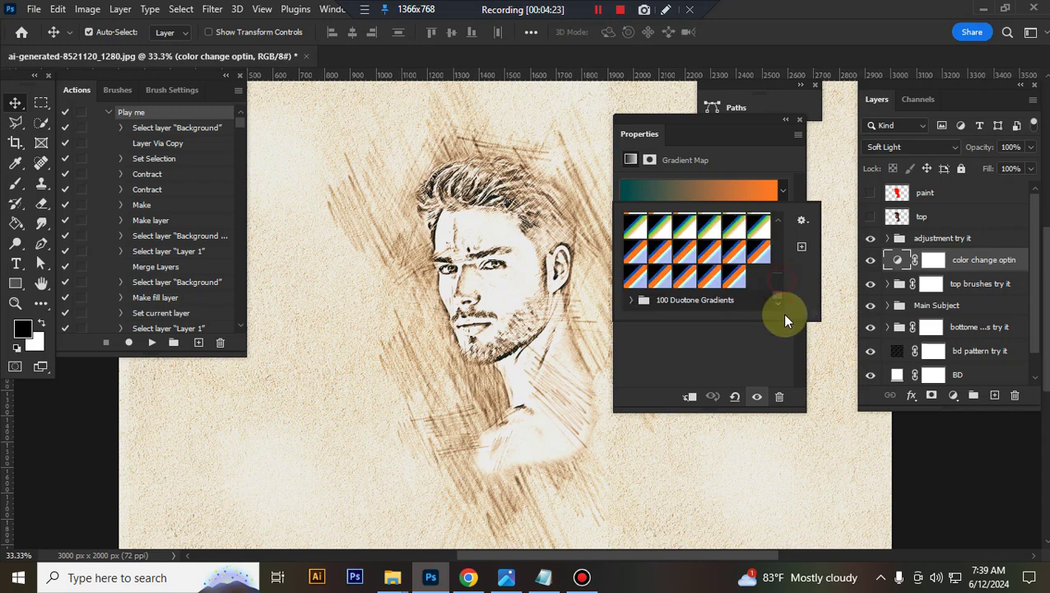
left_click(661, 302)
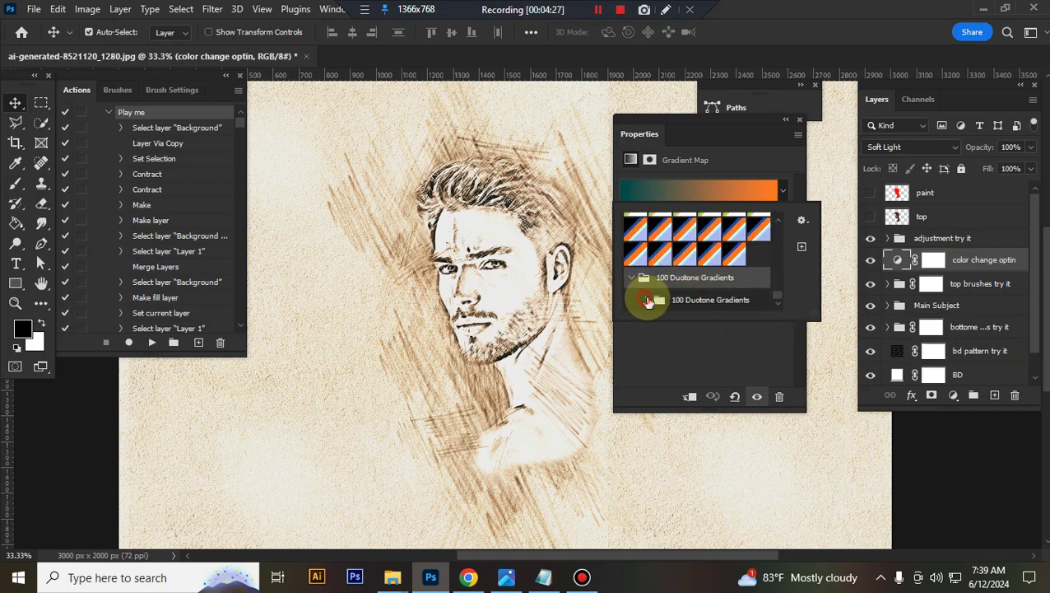
left_click(655, 301)
Preview blue-pink, dark-blue, yellow-green, blue-orange, pink-purple, sepia and teal duotone tints on the sketch.
left_click(716, 275)
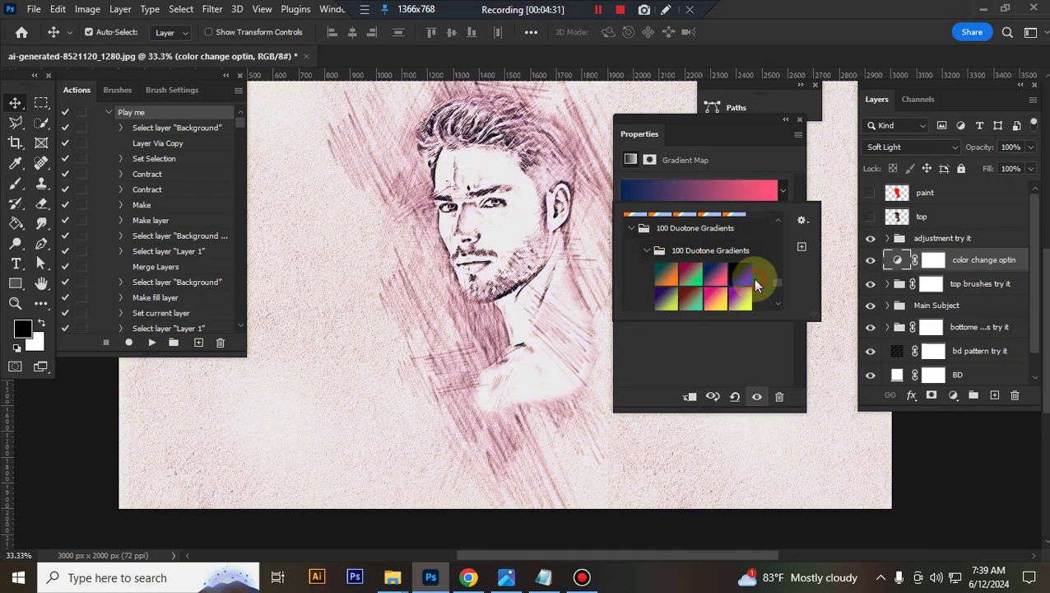
left_click(741, 276)
scroll(739, 278, "down", 2)
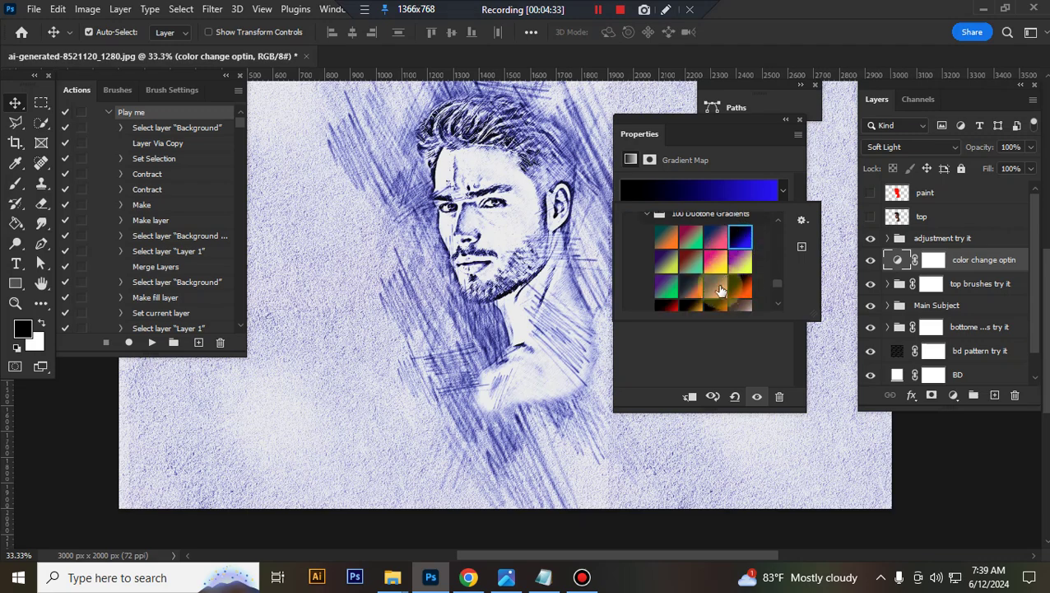
left_click(669, 265)
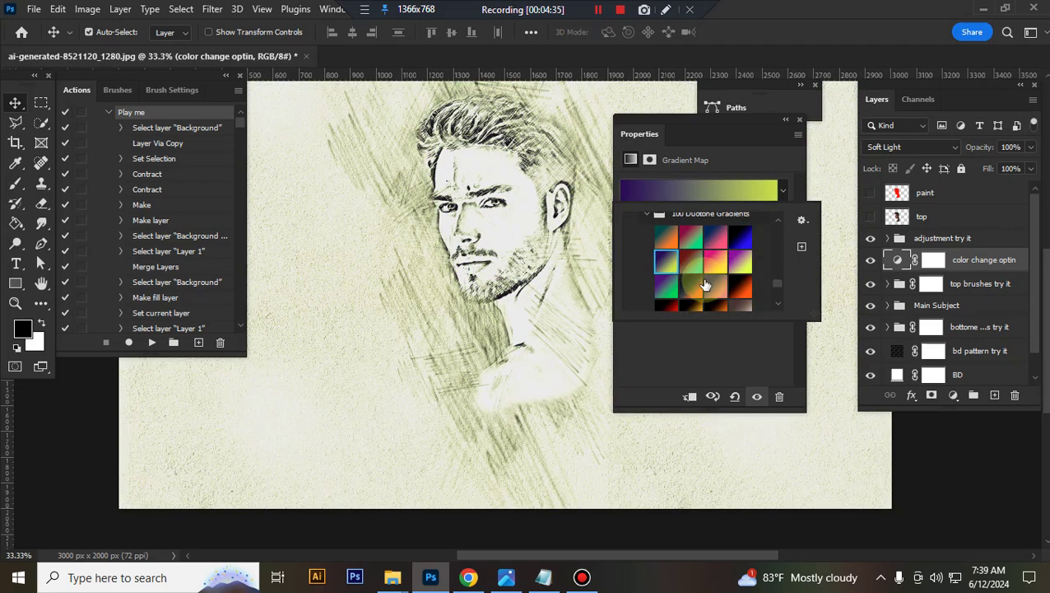
left_click(695, 284)
left_click(715, 285)
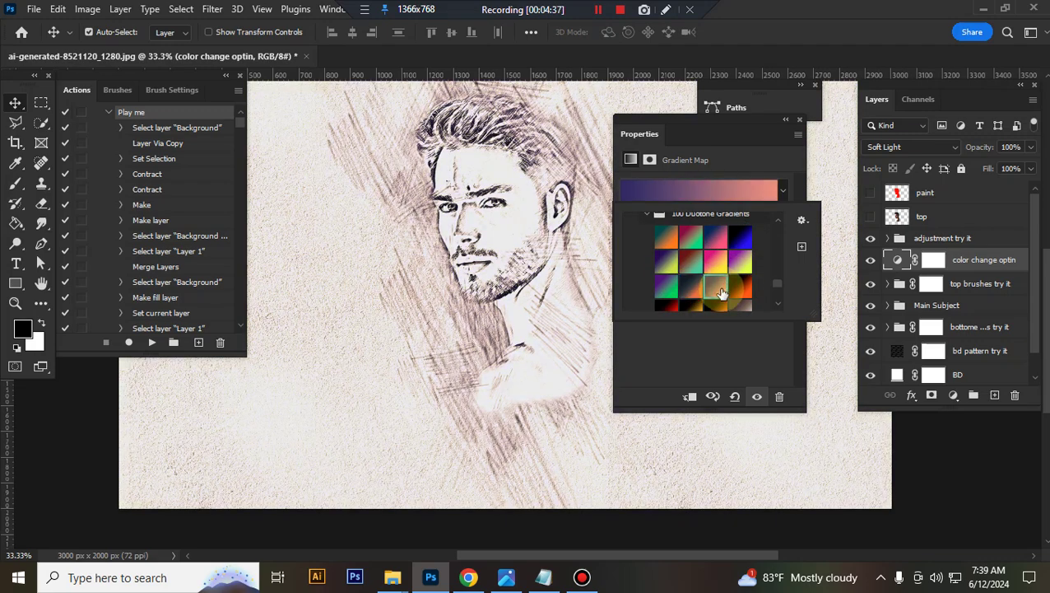
scroll(745, 301, "down", 1)
scroll(745, 296, "down", 1)
left_click(741, 276)
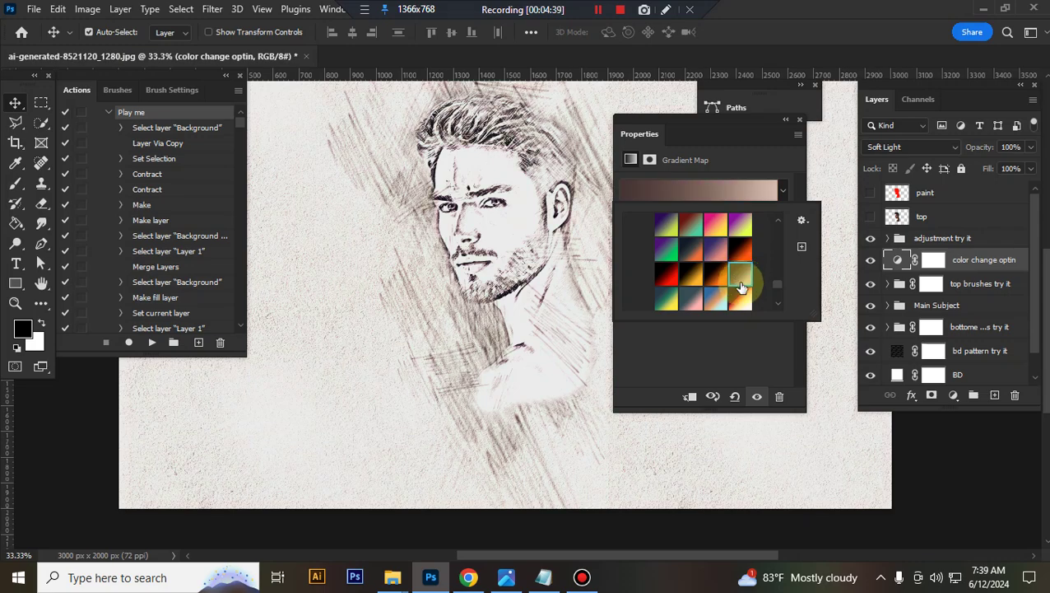
left_click(718, 298)
left_click(695, 299)
left_click(667, 300)
left_click(715, 344)
left_click(797, 121)
Hide the colour-change tint layer and compare the sketch with and without the top brushes group.
left_click(871, 259)
left_click(947, 283)
scroll(824, 271, "up", 2)
left_click(873, 285)
left_click(876, 287)
Show and expand 'top brushes try it', then scale brush layer tb 3 down to about 94%.
left_click(872, 285)
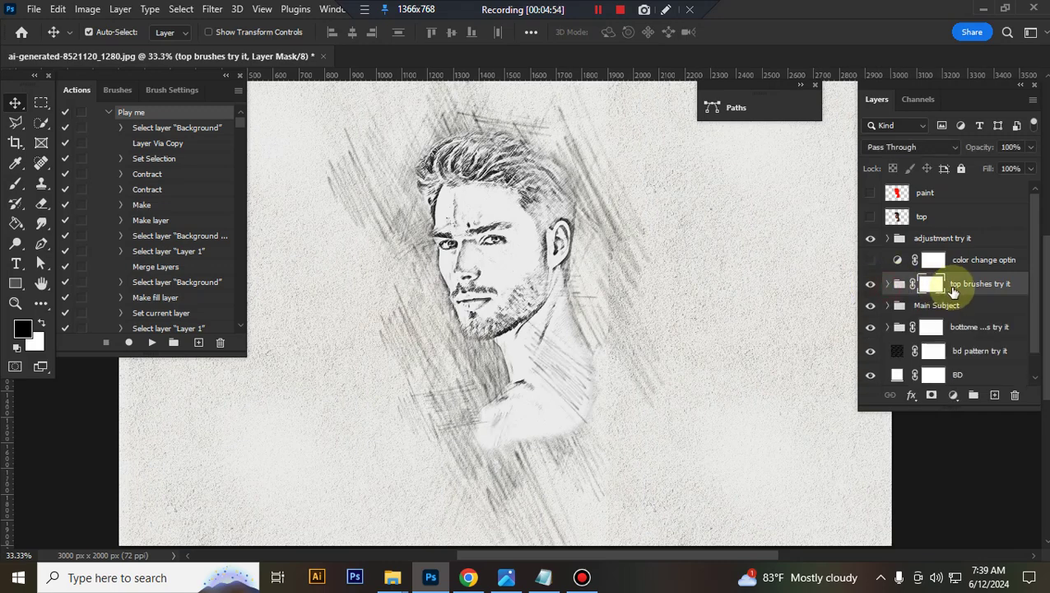
scroll(953, 292, "down", 1)
left_click(891, 260)
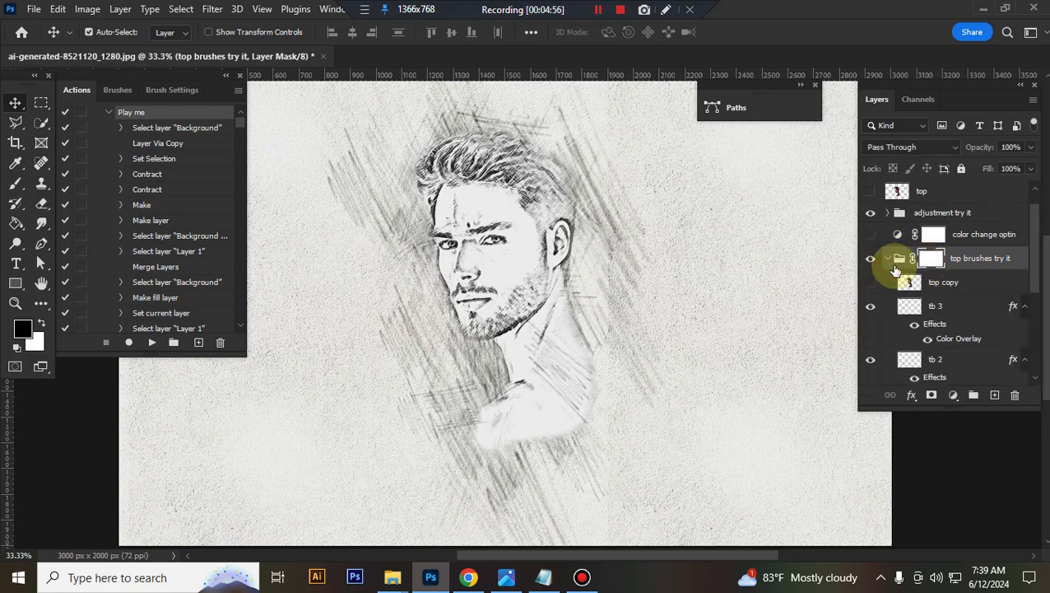
left_click(957, 310)
key("ctrl+t")
key("ctrl+minus")
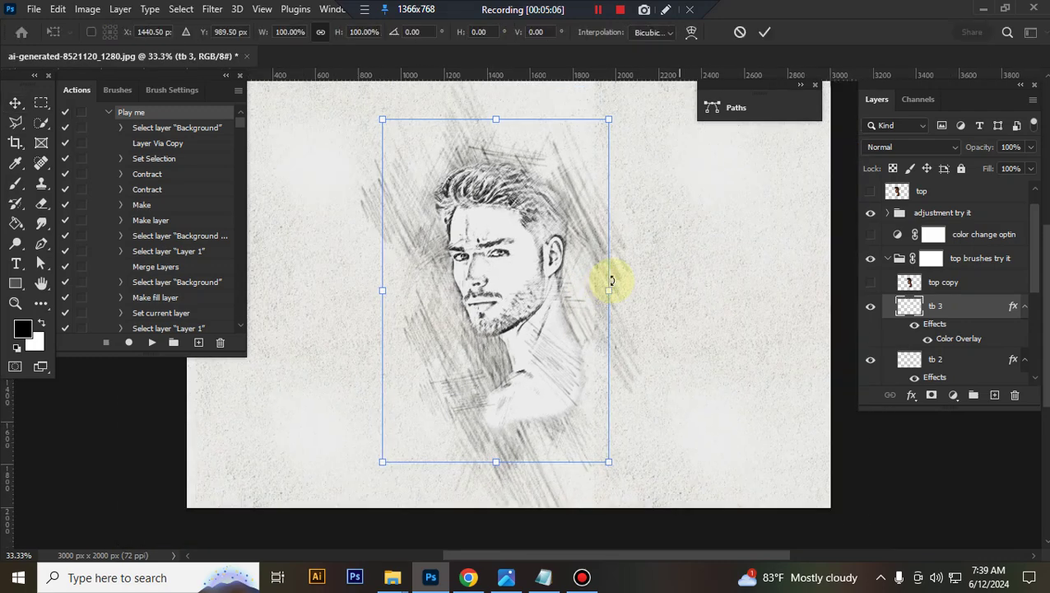
left_click_drag(402, 144, 409, 150)
left_click(951, 315)
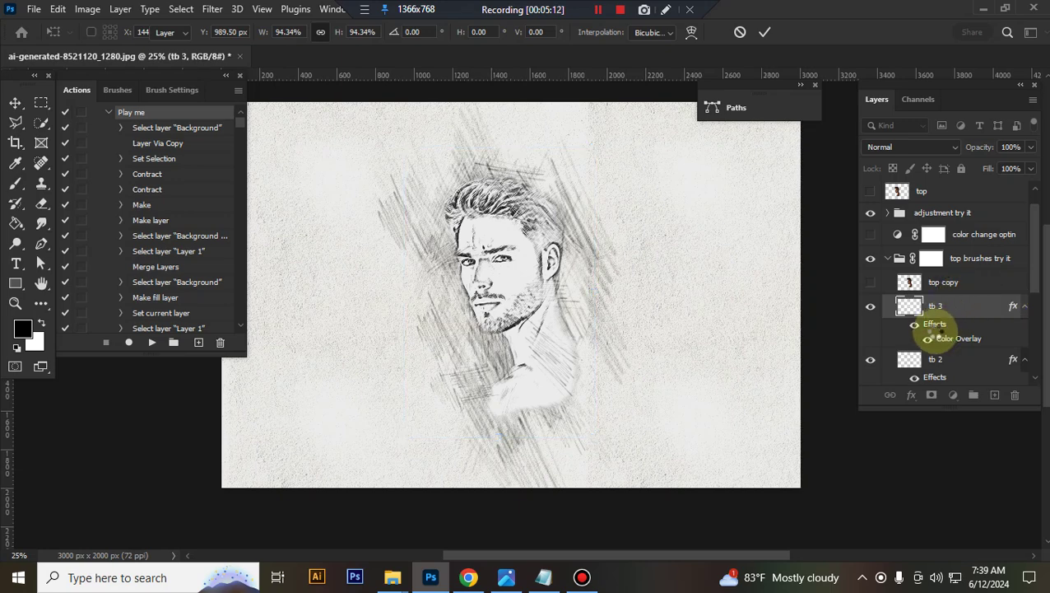
scroll(934, 342, "down", 4)
key("Return")
Enlarge brush layer tb 2 to about 114% and tb 1 to about 108%, then collapse the group.
scroll(934, 288, "up", 1)
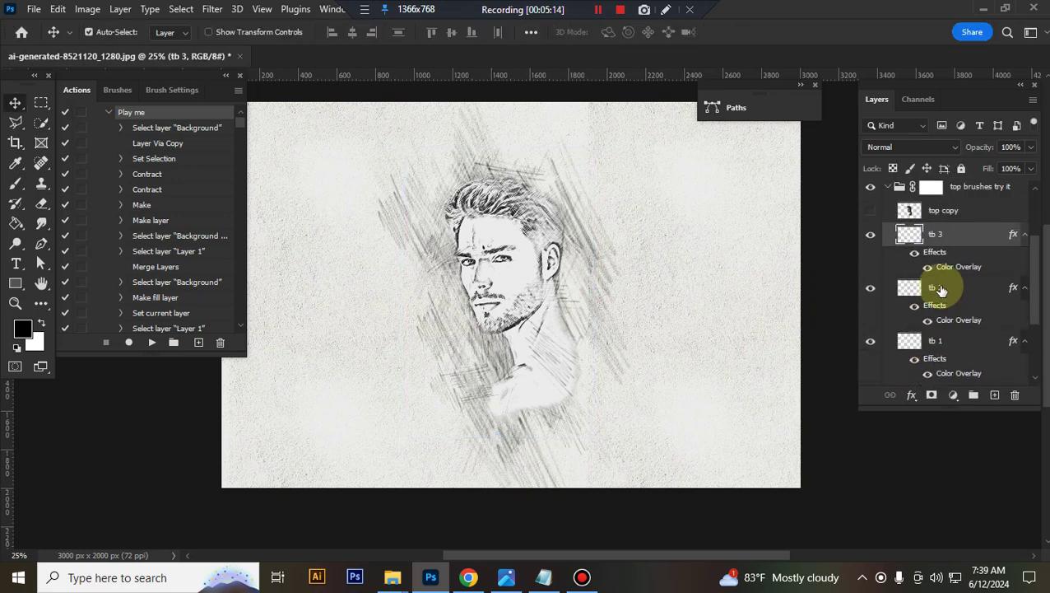
left_click(935, 295)
key("ctrl+t")
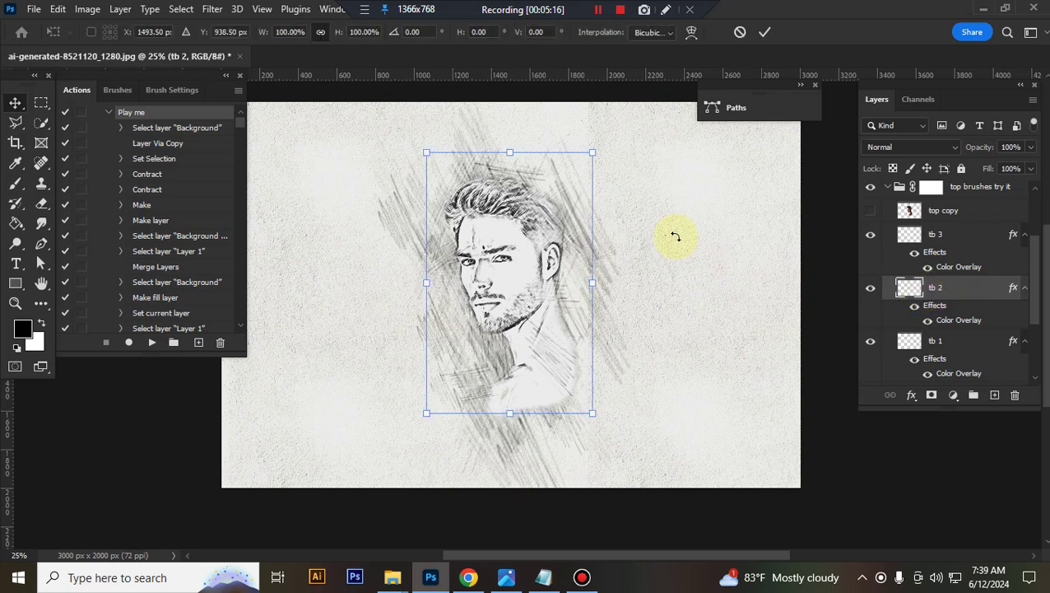
left_click_drag(591, 153, 606, 136)
key("Return")
left_click(927, 340)
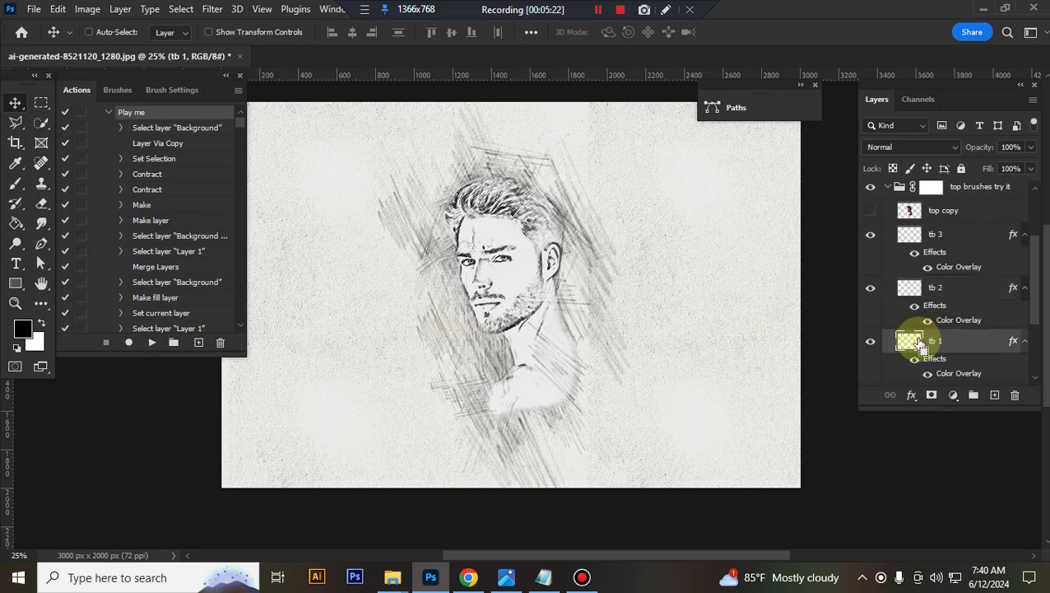
key("ctrl+t")
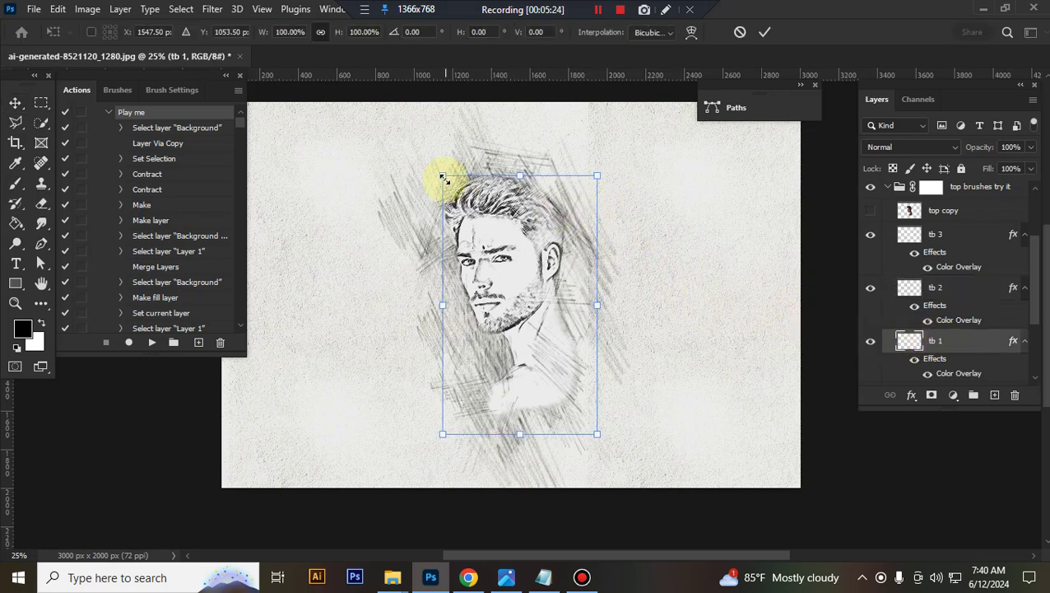
left_click_drag(443, 176, 432, 155)
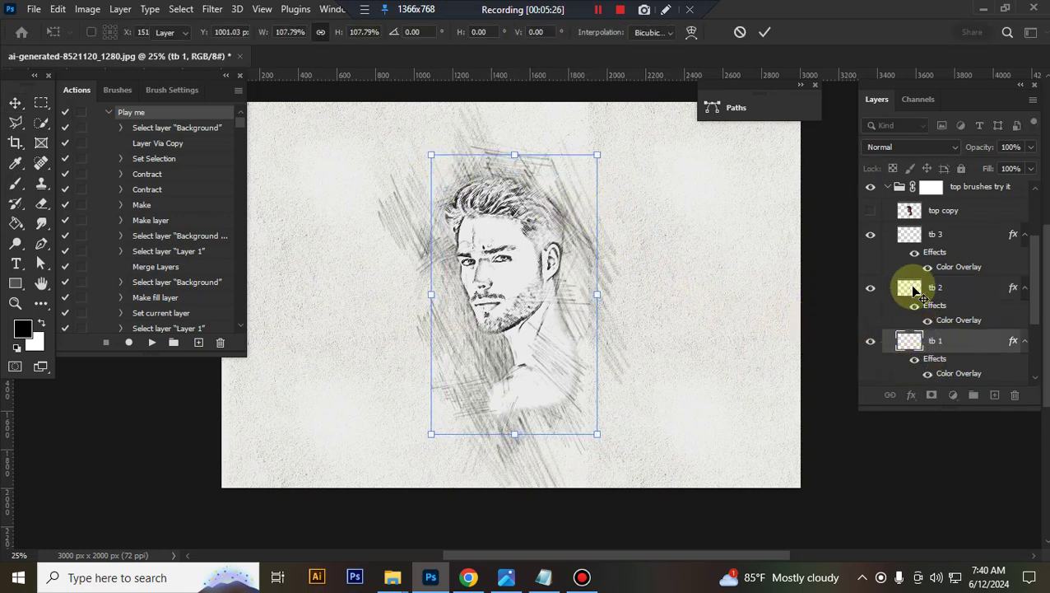
key("Return")
left_click(888, 186)
left_click(961, 280)
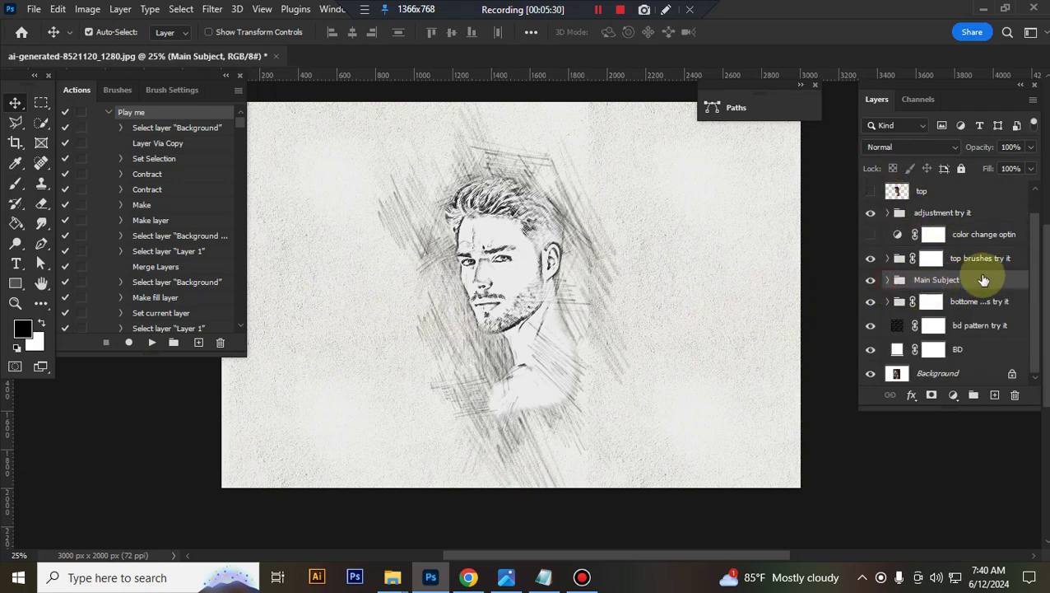
Deepen the Main Subject contrast Levels by adjusting the black point, midtones and white point.
left_click(888, 280)
scroll(946, 276, "down", 3)
left_click(871, 238)
left_click(870, 230)
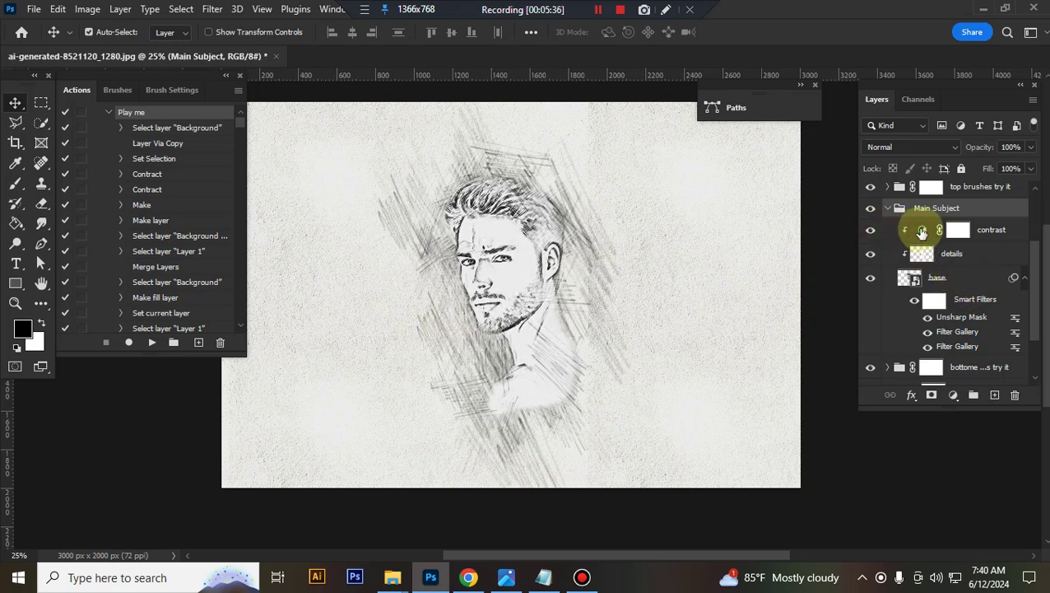
double_click(922, 233)
left_click_drag(774, 301, 776, 298)
left_click_drag(711, 297, 722, 301)
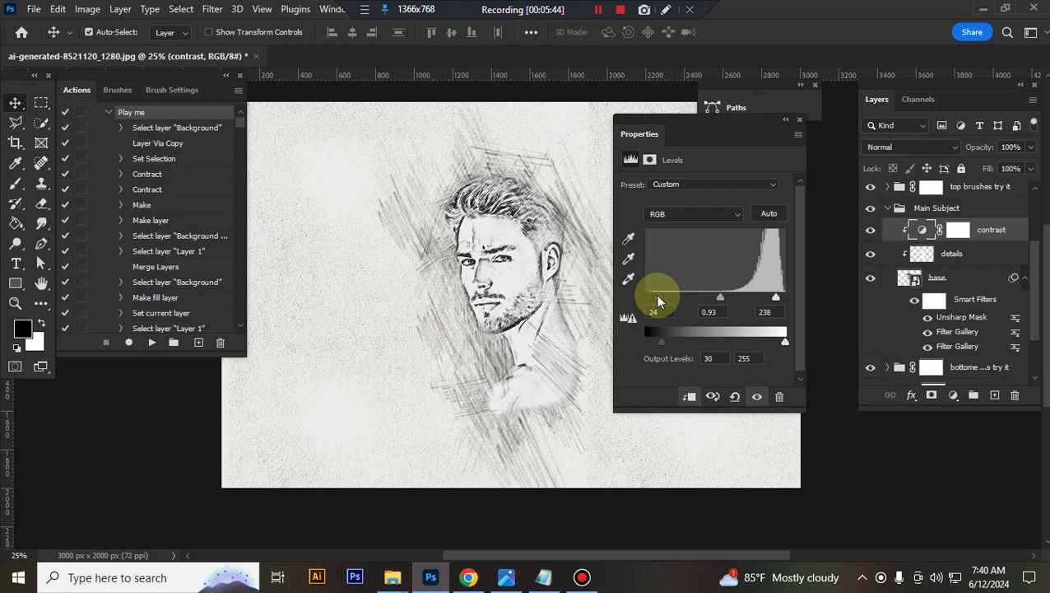
left_click_drag(665, 301, 671, 301)
left_click(930, 236)
Lower the Overlay details layer's opacity to about 52%.
left_click(930, 258)
left_click(871, 260)
left_click(871, 260)
left_click_drag(1038, 153, 998, 168)
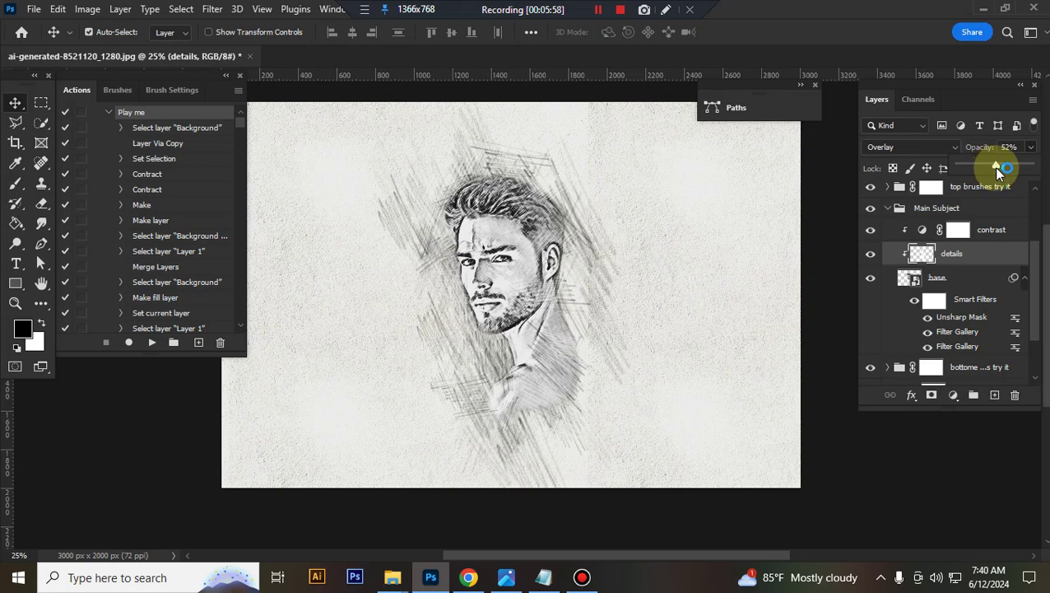
left_click(967, 280)
Enlarge the bb 5 brush strokes in the bottom brushes group to about 110%.
left_click(889, 213)
left_click(973, 278)
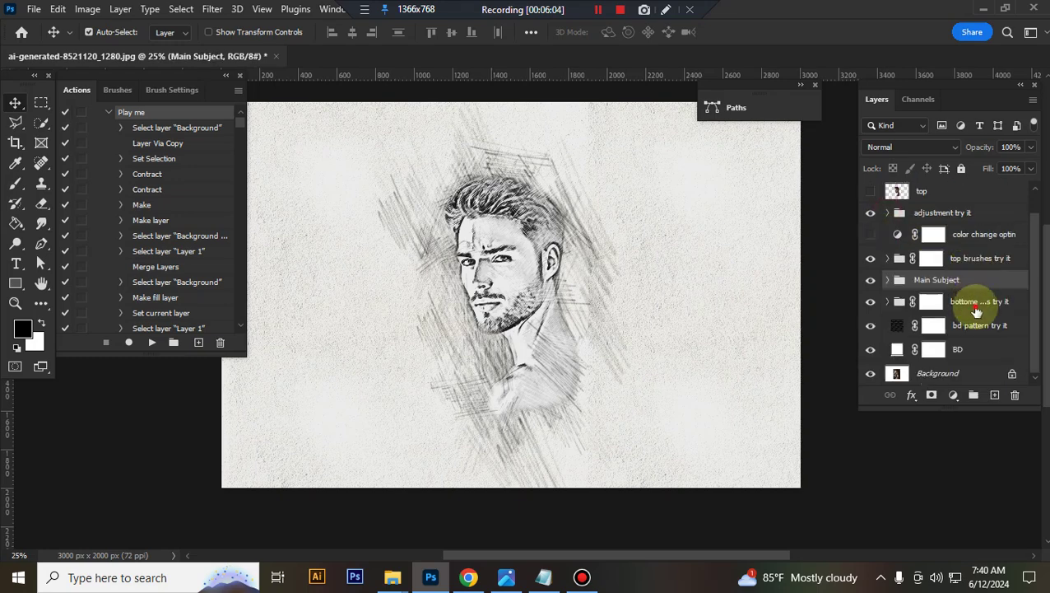
left_click(968, 302)
left_click(871, 303)
left_click(871, 303)
left_click(889, 302)
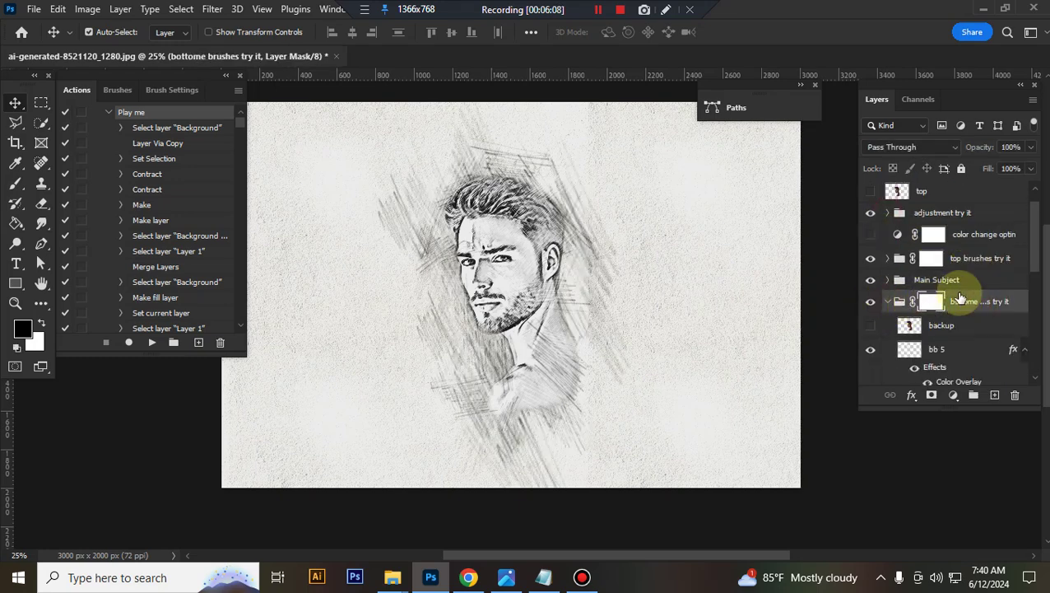
scroll(959, 300, "down", 2)
left_click(958, 303)
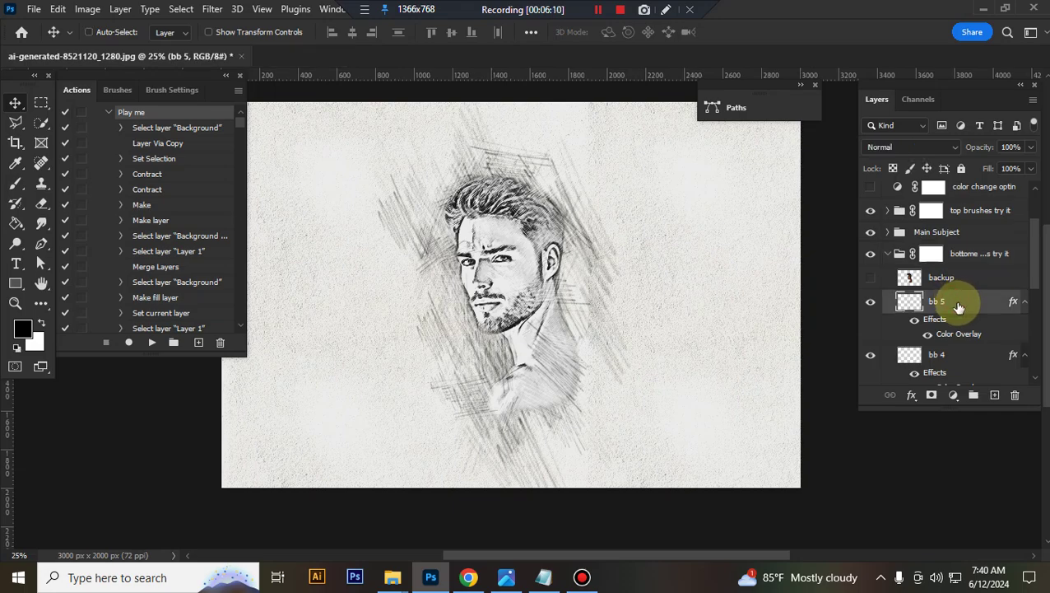
key("ctrl+t")
left_click_drag(615, 117, 617, 112)
left_click_drag(376, 115, 373, 105)
key("Return")
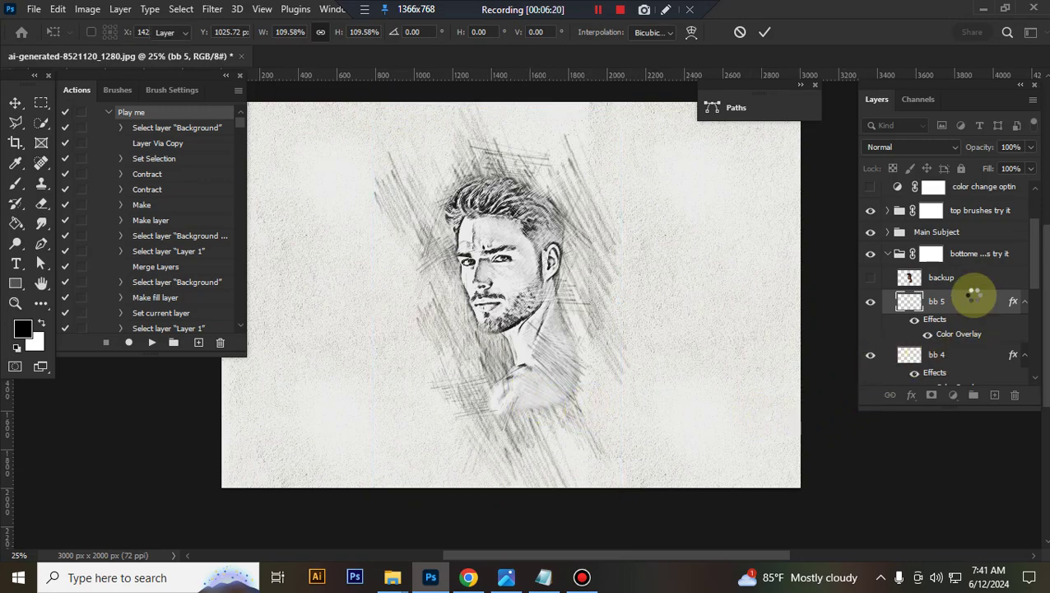
Scale bb 4 up to about 106% and bb 3 down to about 97%.
scroll(963, 296, "down", 3)
left_click(952, 287)
key("ctrl+t")
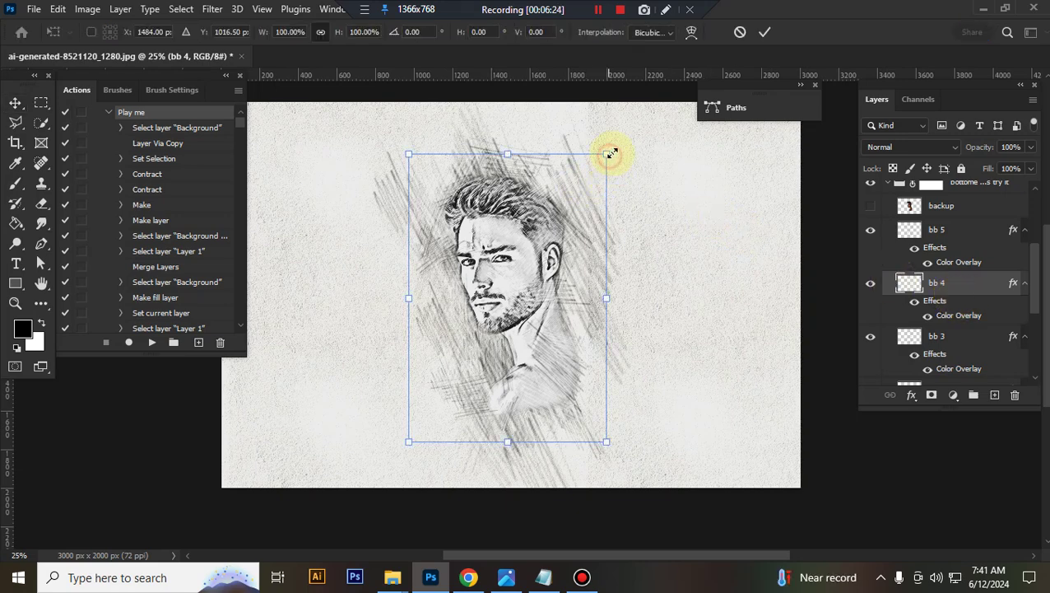
left_click_drag(610, 154, 614, 147)
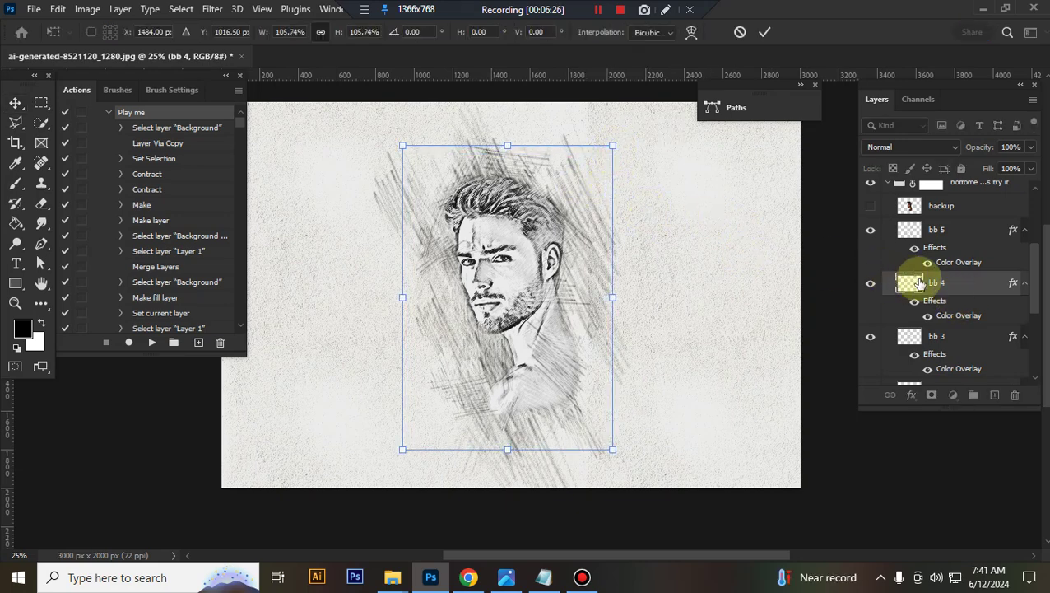
left_click(938, 288)
left_click(944, 336)
key("ctrl+t")
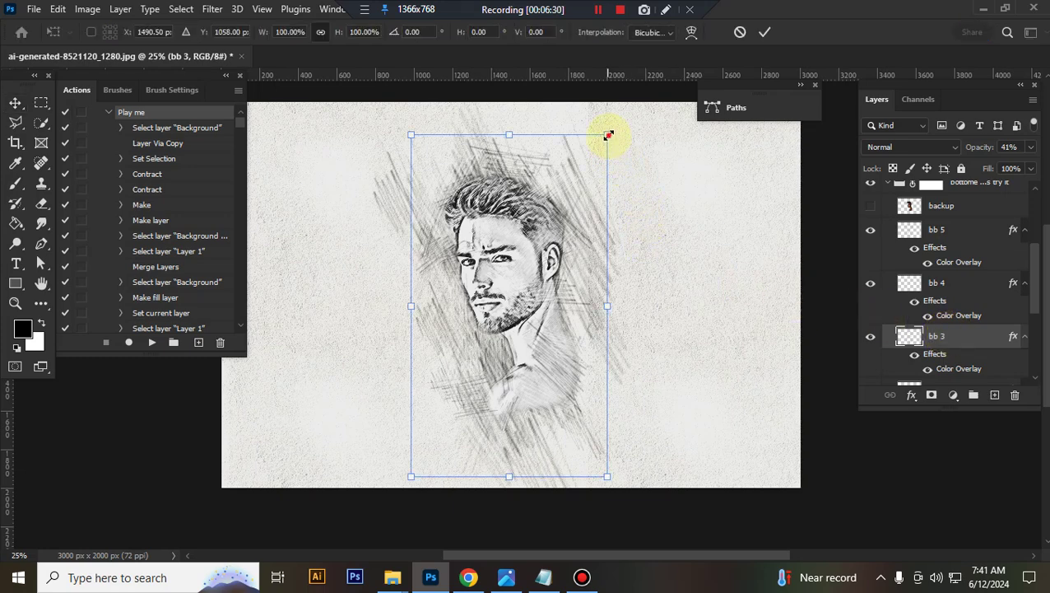
left_click_drag(608, 134, 604, 140)
key("Return")
Enlarge bb 2 to about 106% and raise bb 1's opacity to 57%.
scroll(968, 313, "down", 2)
left_click(957, 326)
key("ctrl+t")
left_click_drag(436, 440, 429, 459)
scroll(962, 352, "down", 1)
left_click(947, 329)
key("ctrl+t")
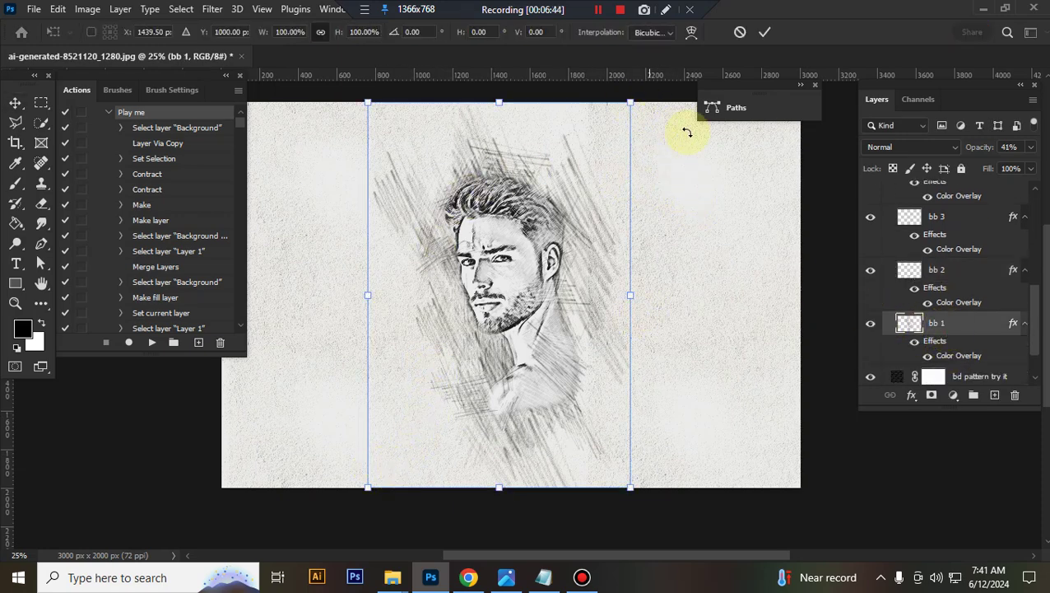
key("Return")
left_click(1031, 147)
left_click(1006, 167)
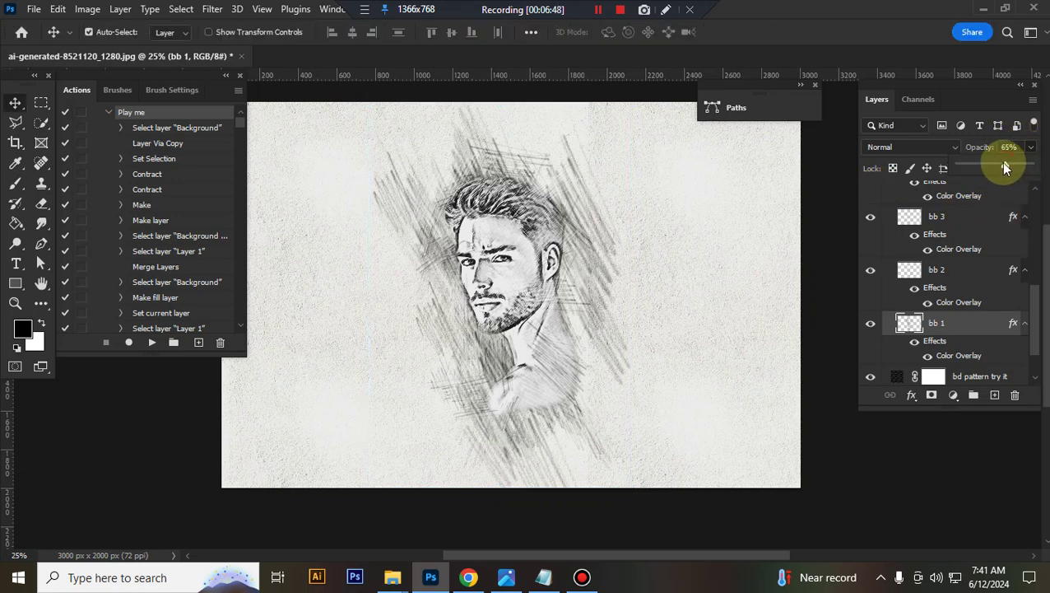
scroll(909, 272, "up", 3)
scroll(909, 260, "up", 3)
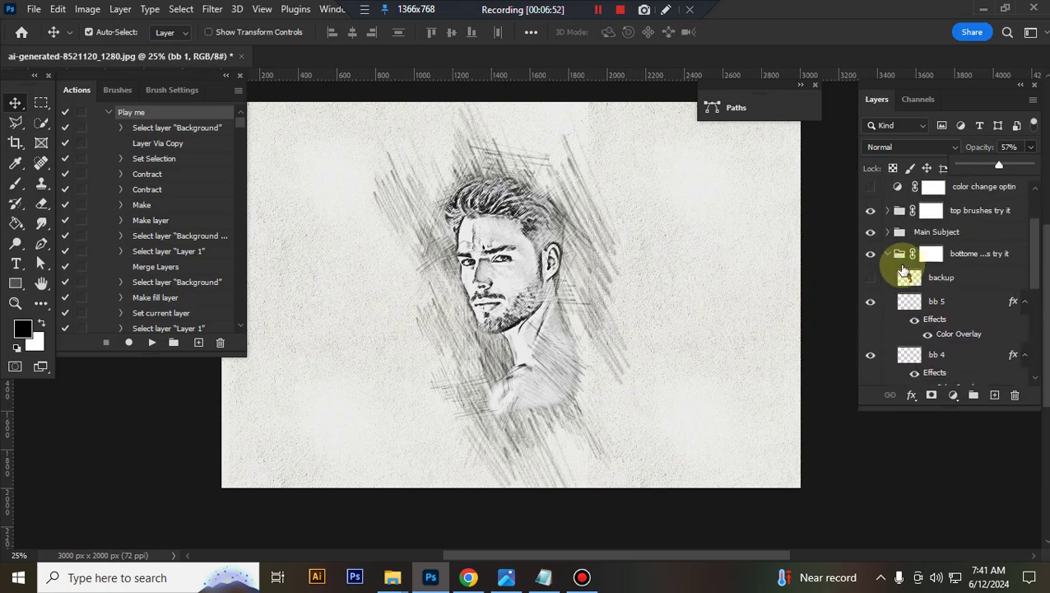
Raise the bd pattern try it layer's fill to 97%.
left_click(892, 265)
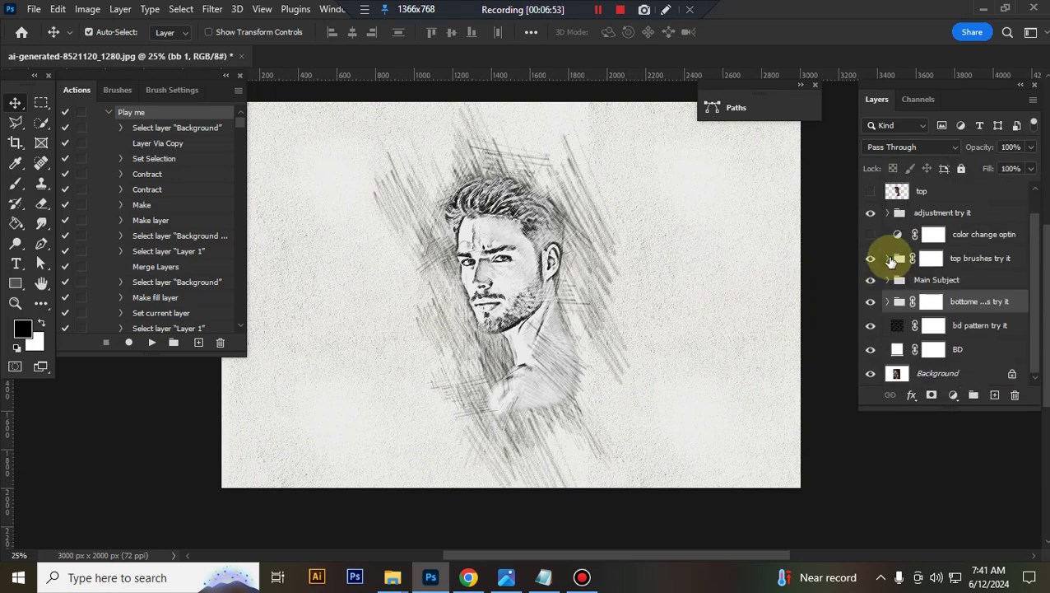
left_click(975, 329)
left_click(870, 329)
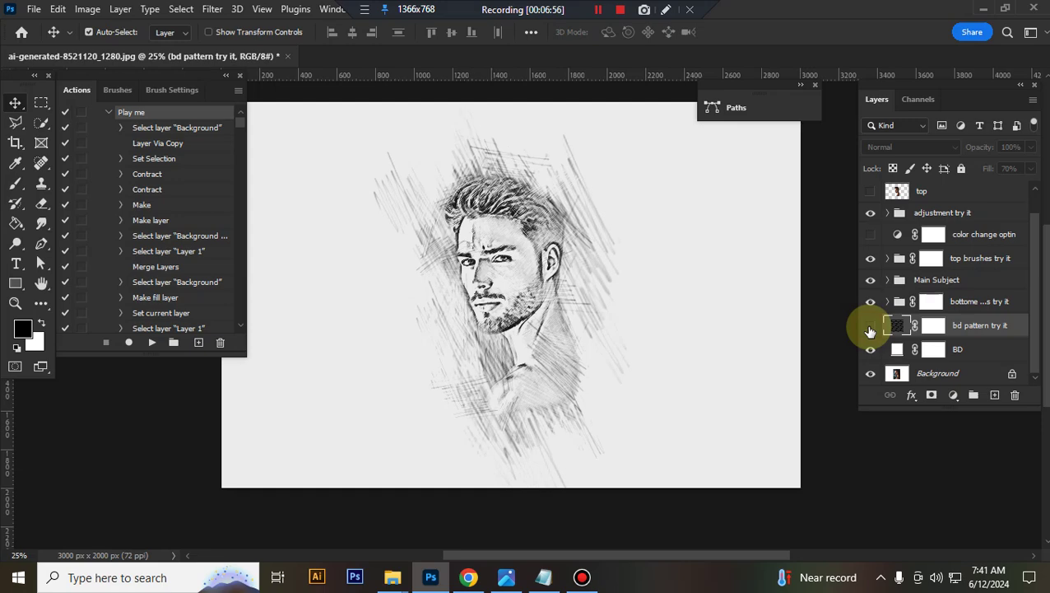
left_click(870, 329)
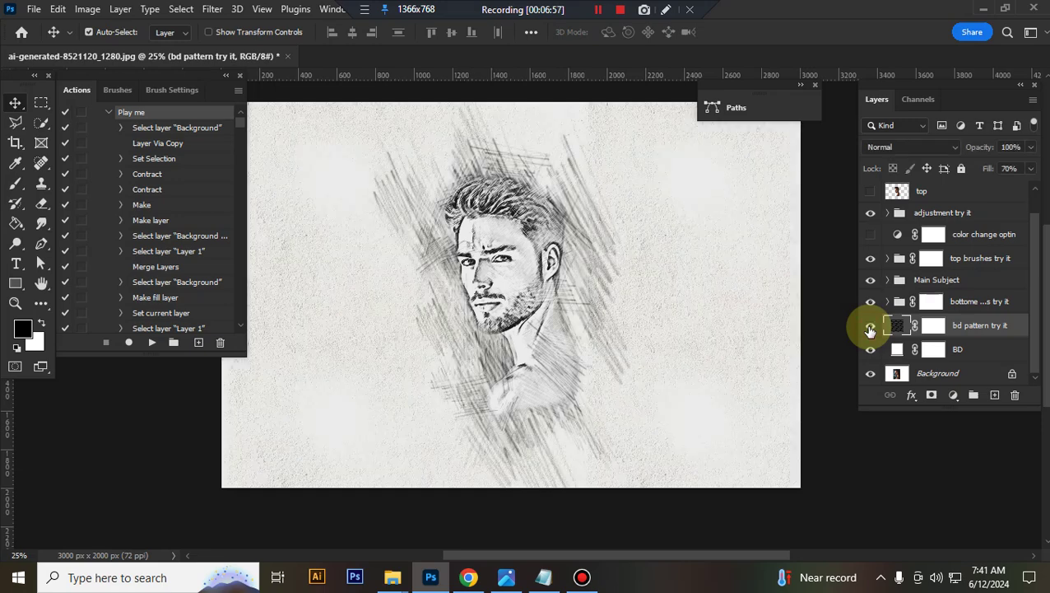
left_click(1031, 169)
left_click(1029, 189)
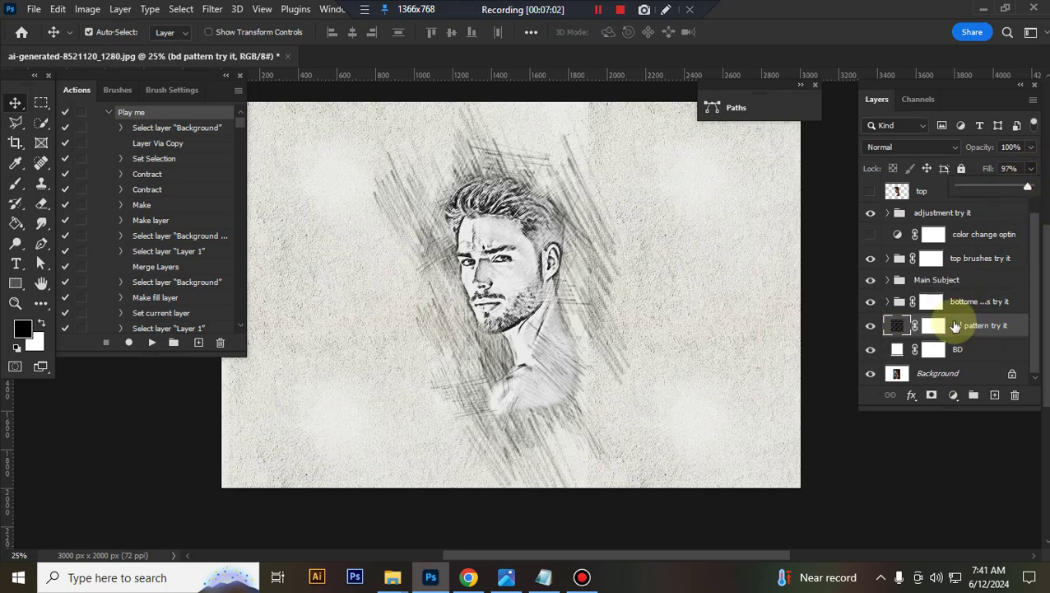
Hide the bd pattern try it paper texture and zoom in on the portrait.
left_click(871, 327)
left_click(871, 328)
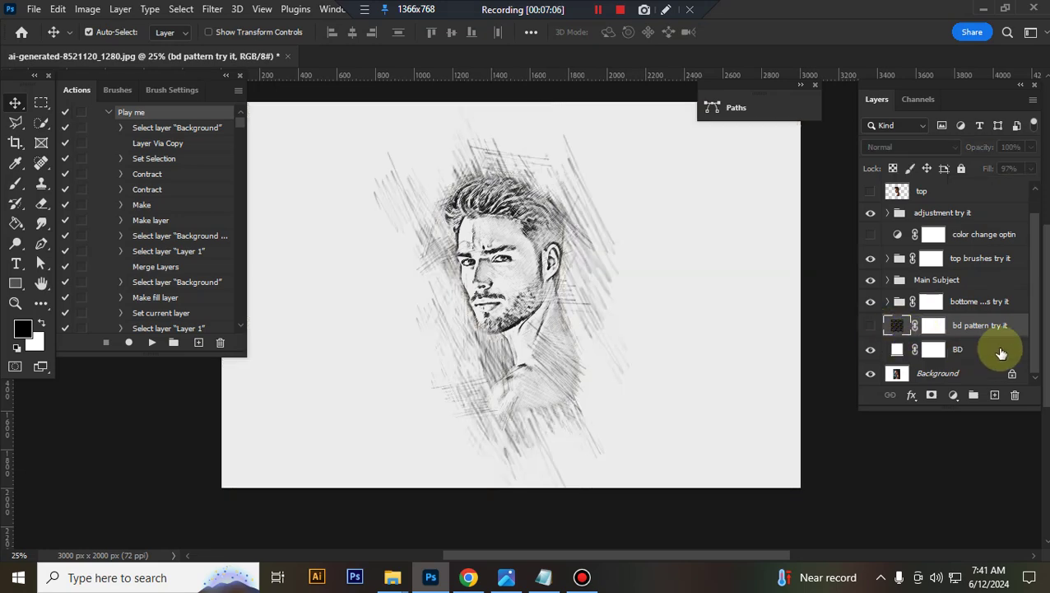
key("ctrl+plus")
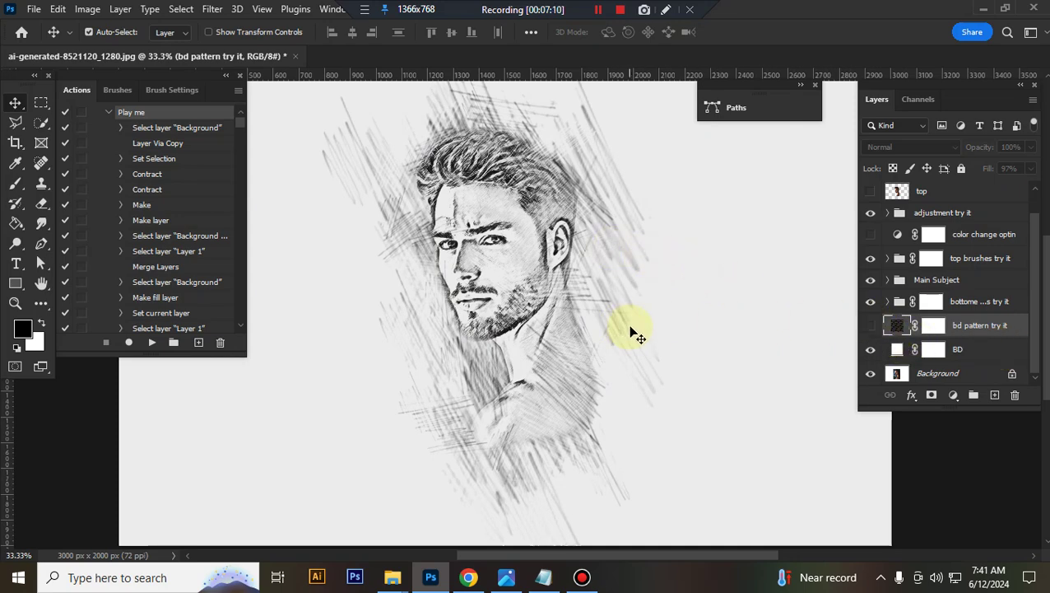
left_click(896, 352)
double_click(897, 352)
left_click(144, 206)
left_click(266, 263)
left_click_drag(244, 154, 931, 145)
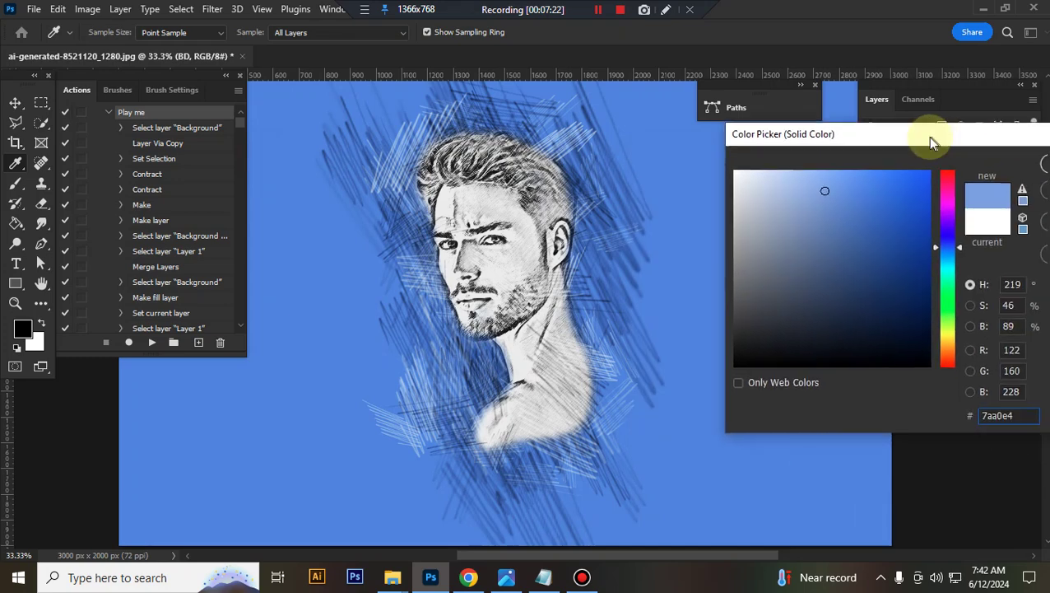
left_click_drag(875, 263, 857, 172)
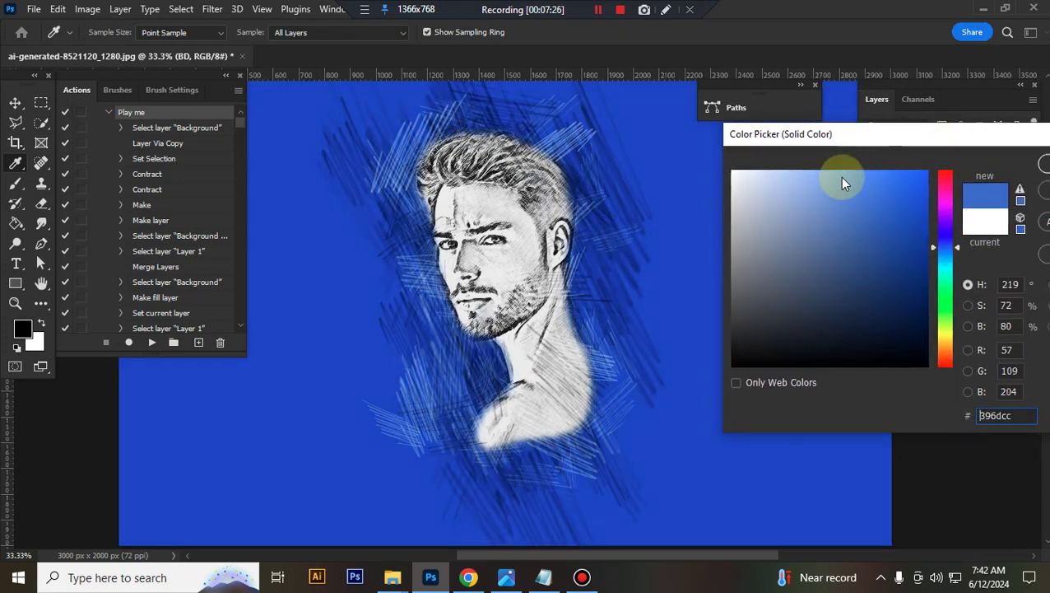
left_click(823, 172)
left_click(794, 216)
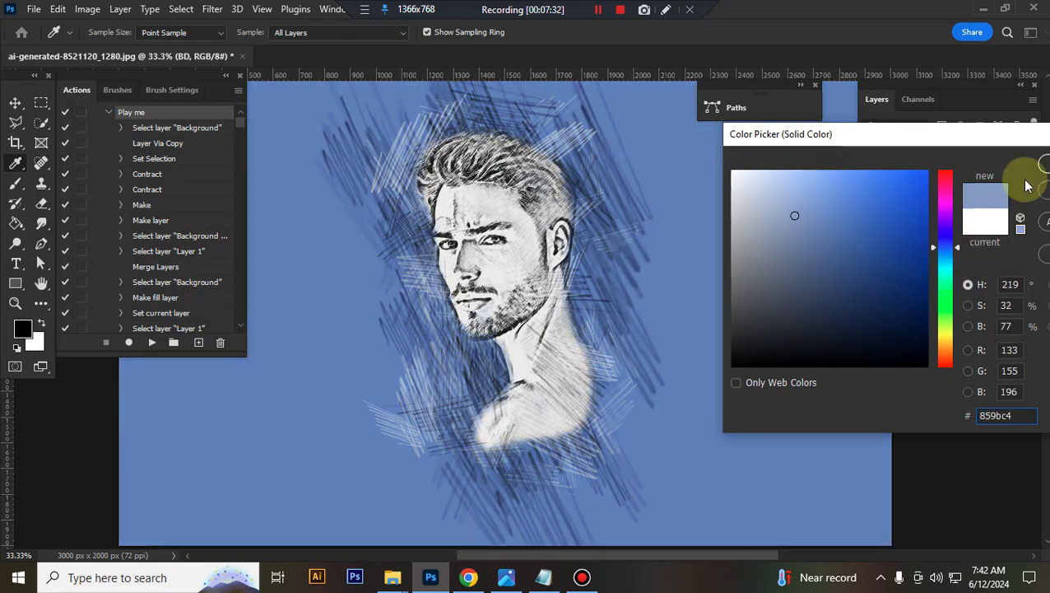
left_click_drag(1011, 147, 885, 187)
left_click(964, 235)
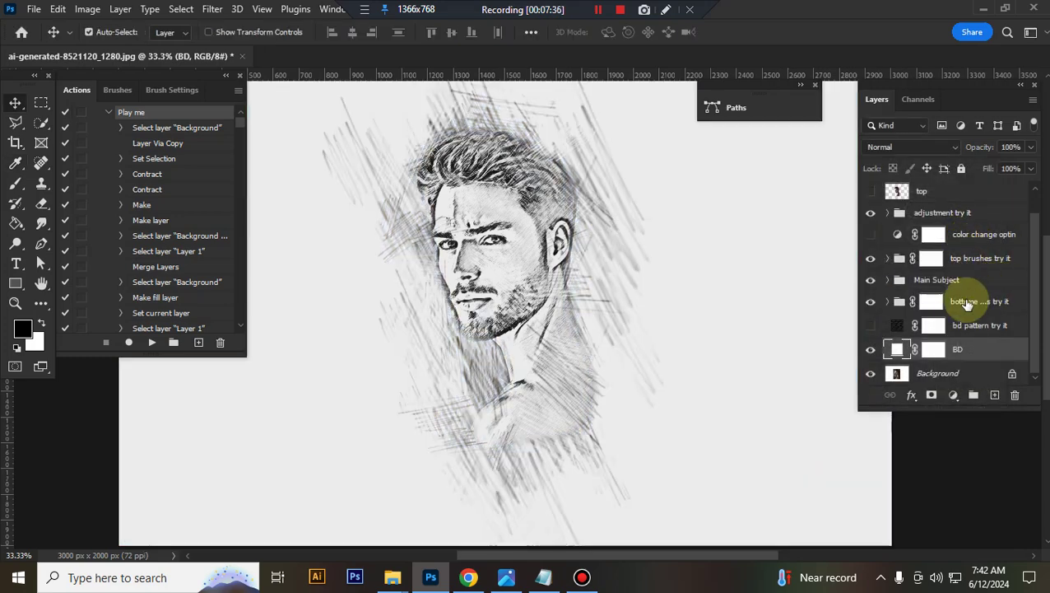
Turn off the bd pattern try it, BD fill and Background photo layers.
left_click(868, 330)
left_click(871, 350)
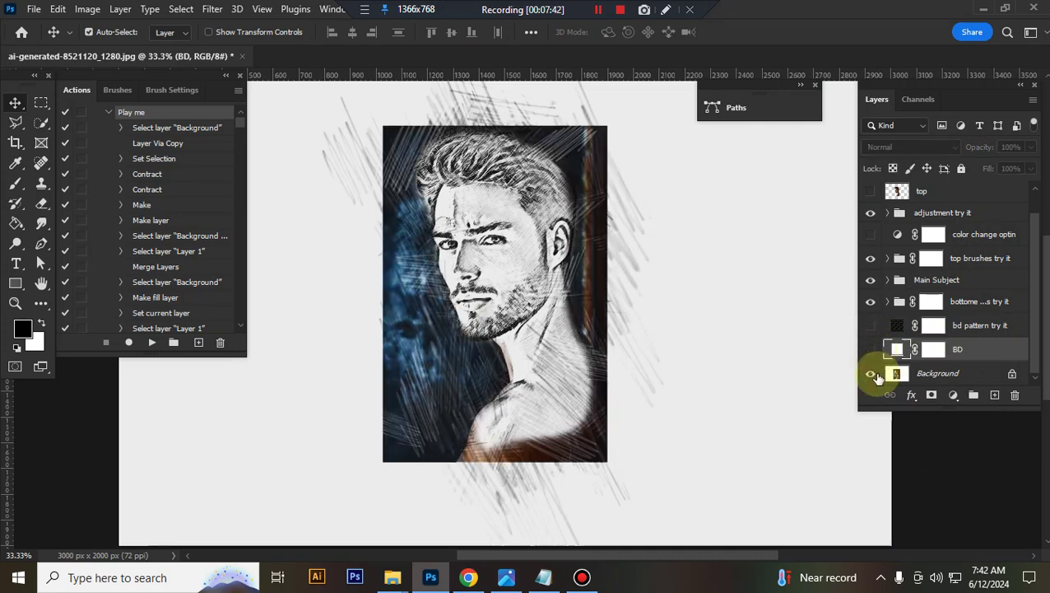
left_click(872, 374)
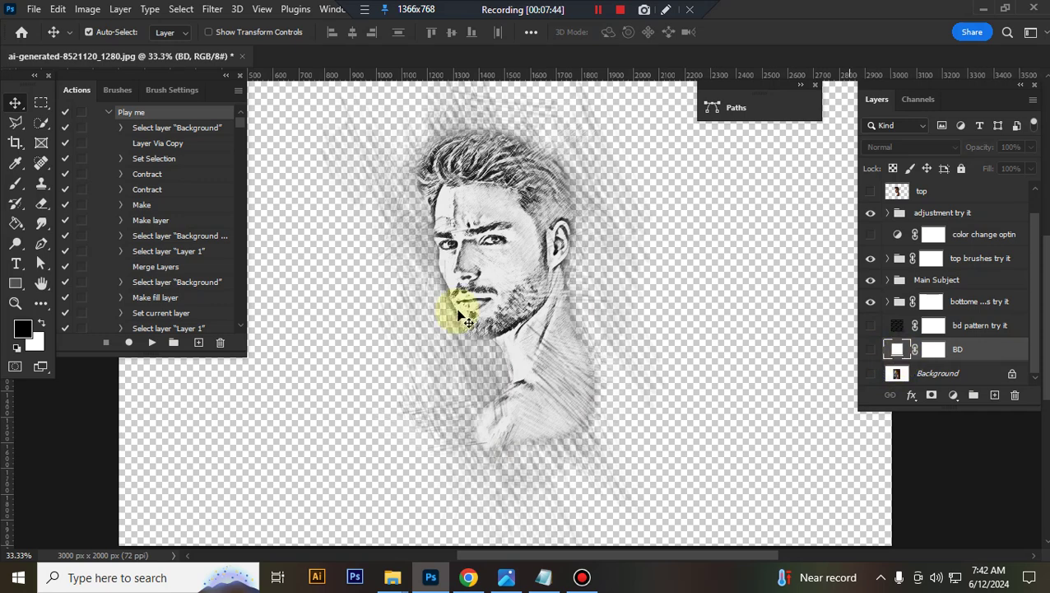